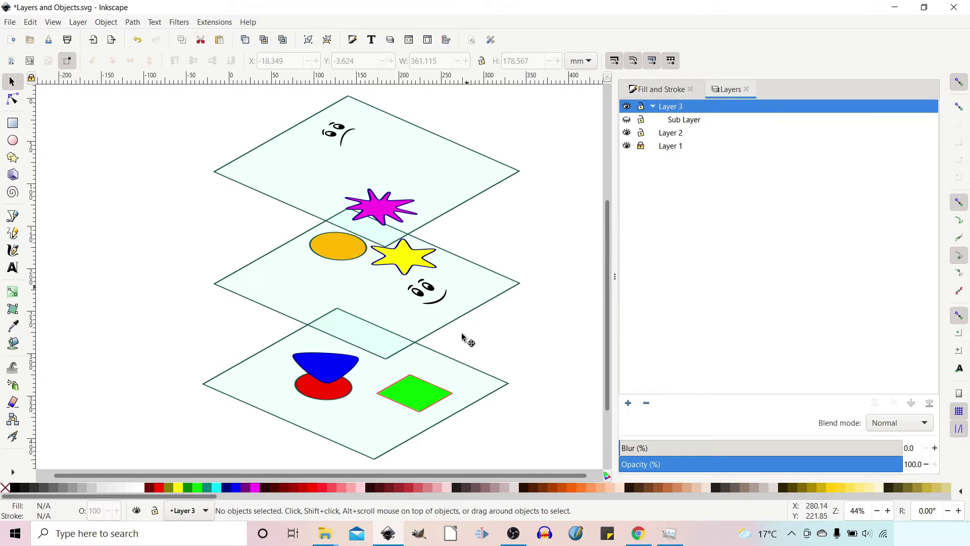
Stack the middle and top layer planes onto the bottom plane, then hide and reshow Layers 1 and 2.
{"action": "left_click_drag", "start_coordinate": [462, 346], "coordinate": [459, 396]}
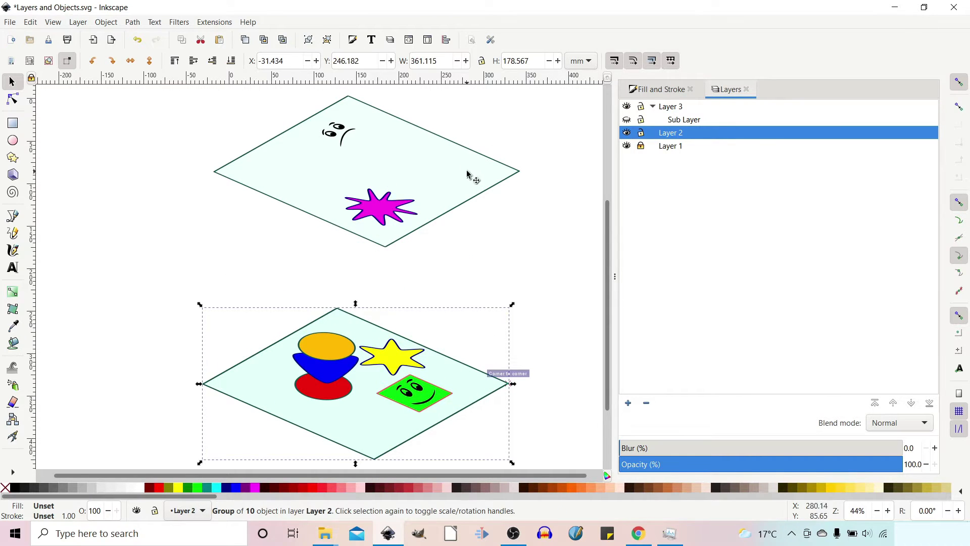
{"action": "left_click_drag", "start_coordinate": [467, 174], "coordinate": [456, 385]}
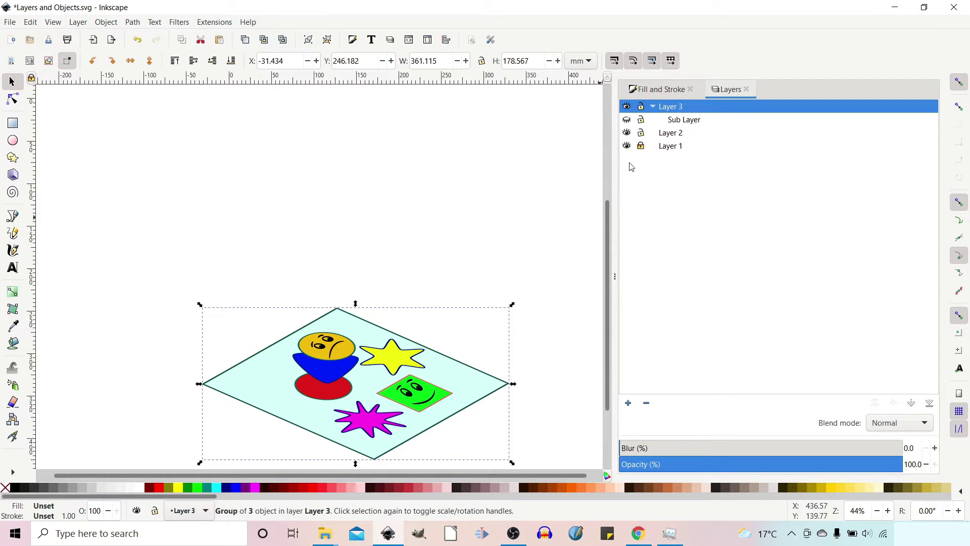
{"action": "left_click", "coordinate": [626, 146]}
{"action": "left_click", "coordinate": [626, 147]}
{"action": "left_click", "coordinate": [627, 133]}
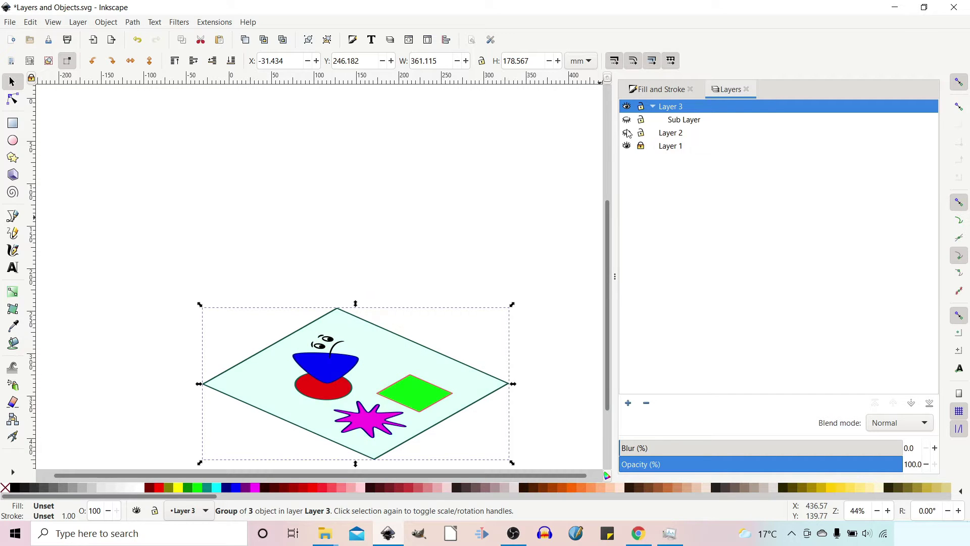
{"action": "left_click", "coordinate": [627, 133]}
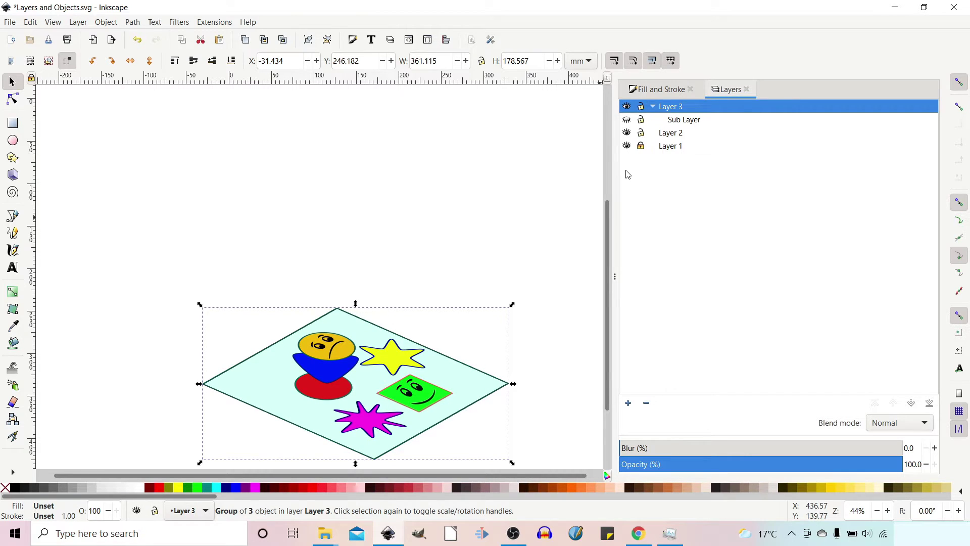
Try a layer blur and lowered opacity, move the Layer 3 plane apart, then start a new document.
{"action": "mouse_move", "coordinate": [641, 454]}
{"action": "left_mouse_down"}
{"action": "mouse_move", "coordinate": [717, 449]}
{"action": "mouse_move", "coordinate": [620, 449]}
{"action": "left_mouse_up"}
{"action": "mouse_move", "coordinate": [863, 464]}
{"action": "left_mouse_down"}
{"action": "mouse_move", "coordinate": [748, 464]}
{"action": "mouse_move", "coordinate": [904, 463]}
{"action": "left_mouse_up"}
{"action": "left_click_drag", "start_coordinate": [394, 357], "coordinate": [561, 227]}
{"action": "left_click_drag", "start_coordinate": [396, 354], "coordinate": [354, 376]}
{"action": "left_click", "coordinate": [402, 443]}
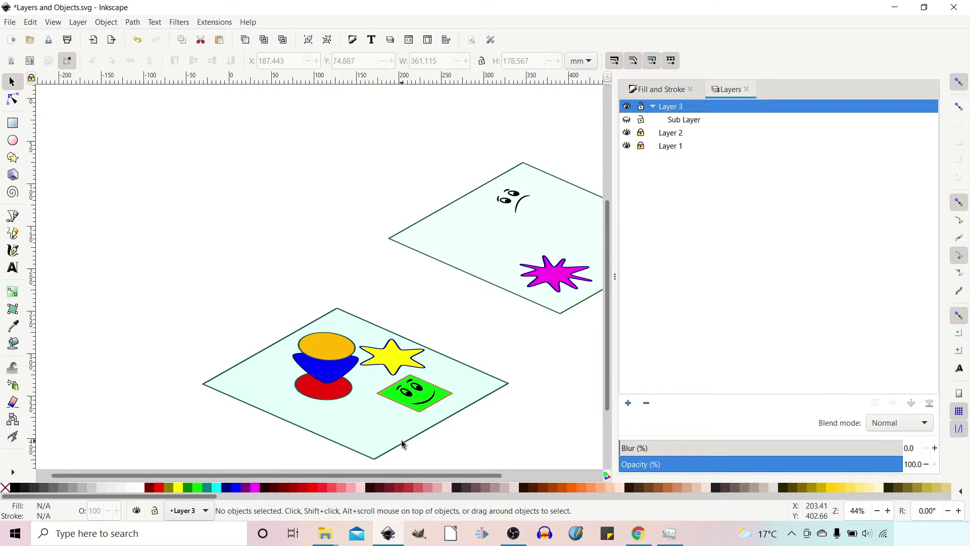
{"action": "key", "text": "ctrl+n"}
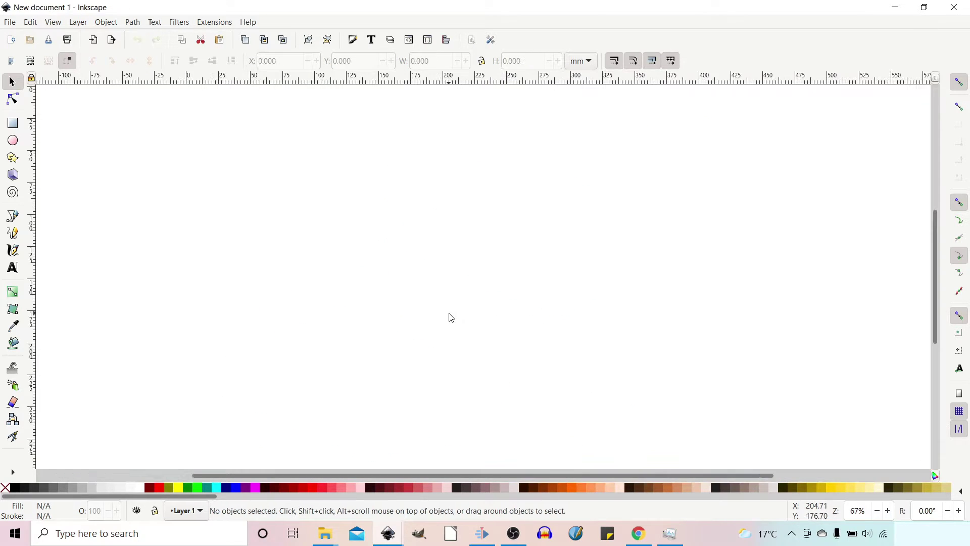
Open the Layers panel from the toolbar, close it, and re-dock it via Layer > Layers.
{"action": "left_click", "coordinate": [391, 43]}
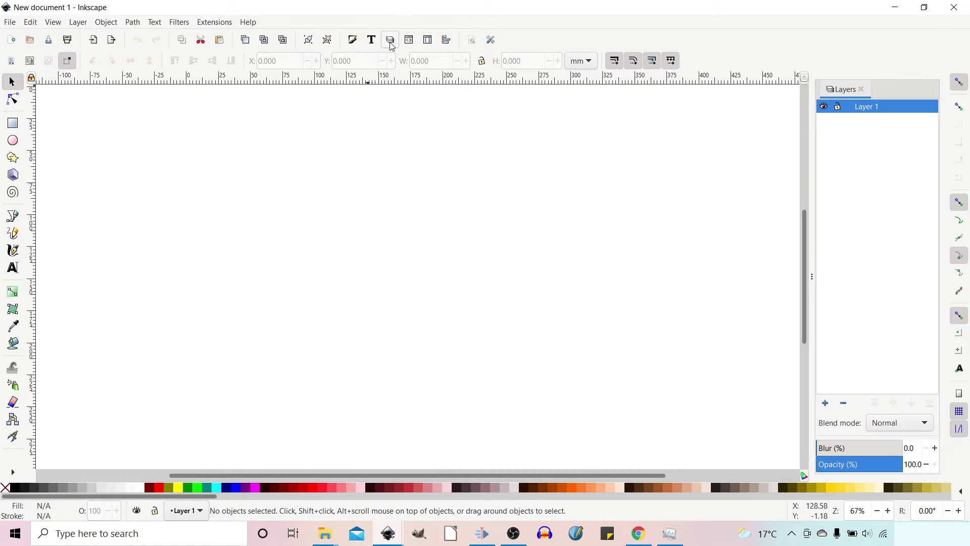
{"action": "left_click", "coordinate": [862, 89]}
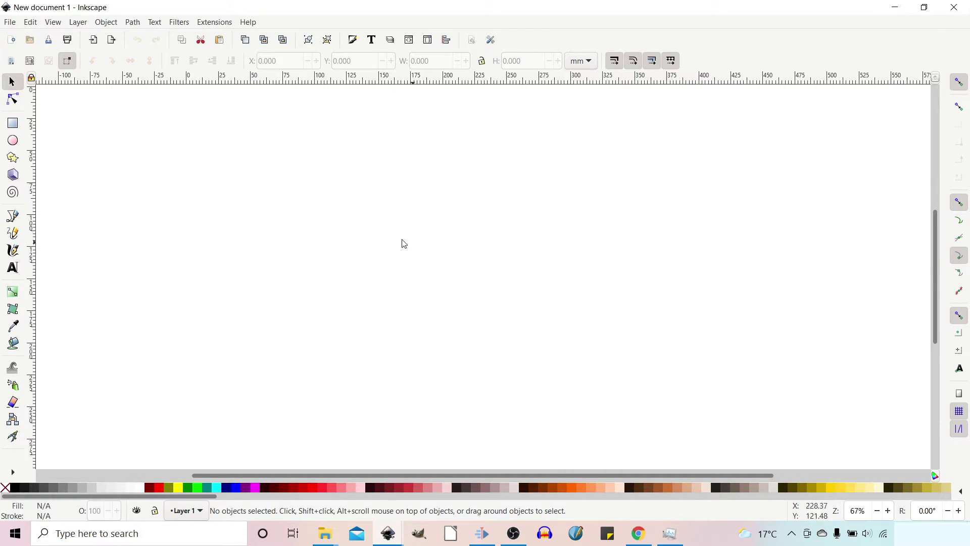
{"action": "left_click", "coordinate": [77, 23]}
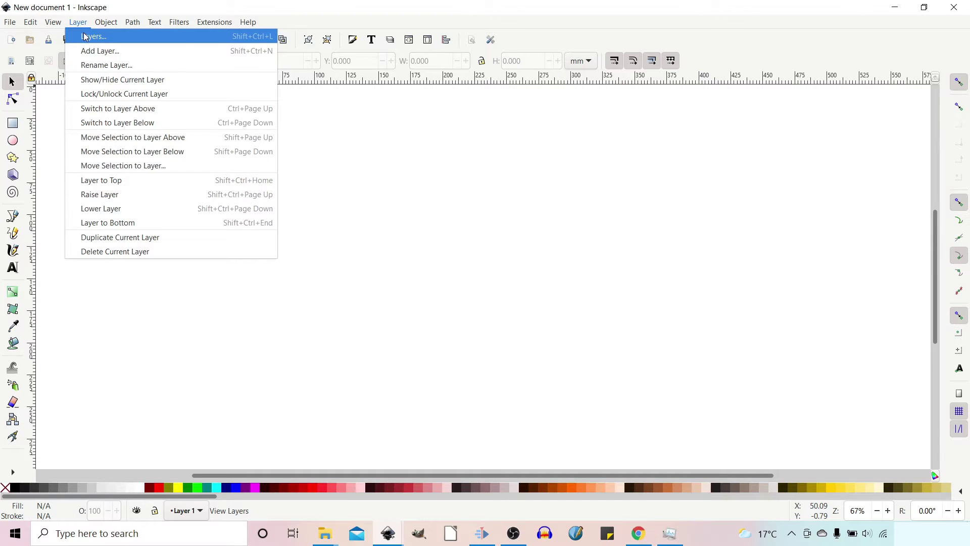
{"action": "left_click", "coordinate": [86, 36]}
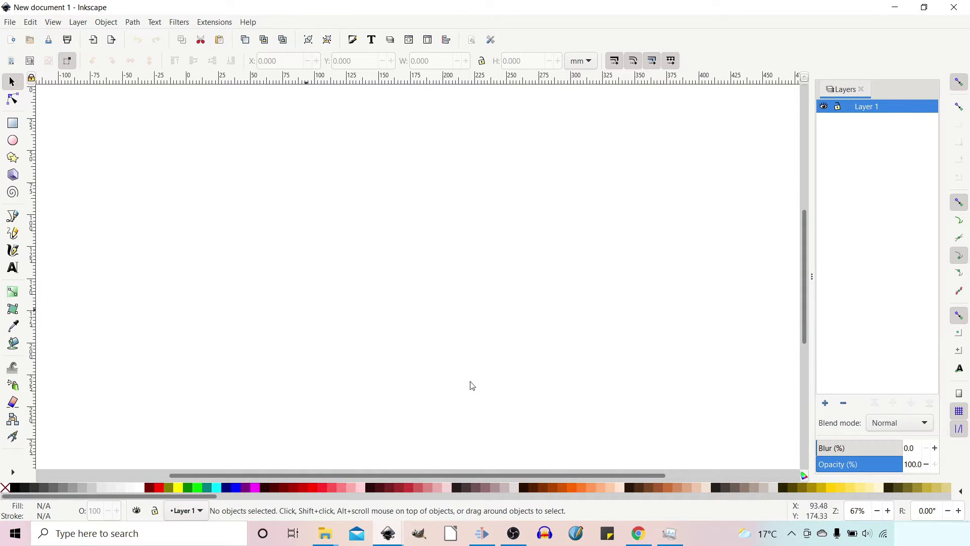
Widen the Layers dock and draw a yellow circle with a black outline on the left of the page.
{"action": "left_click_drag", "start_coordinate": [813, 279], "coordinate": [717, 295]}
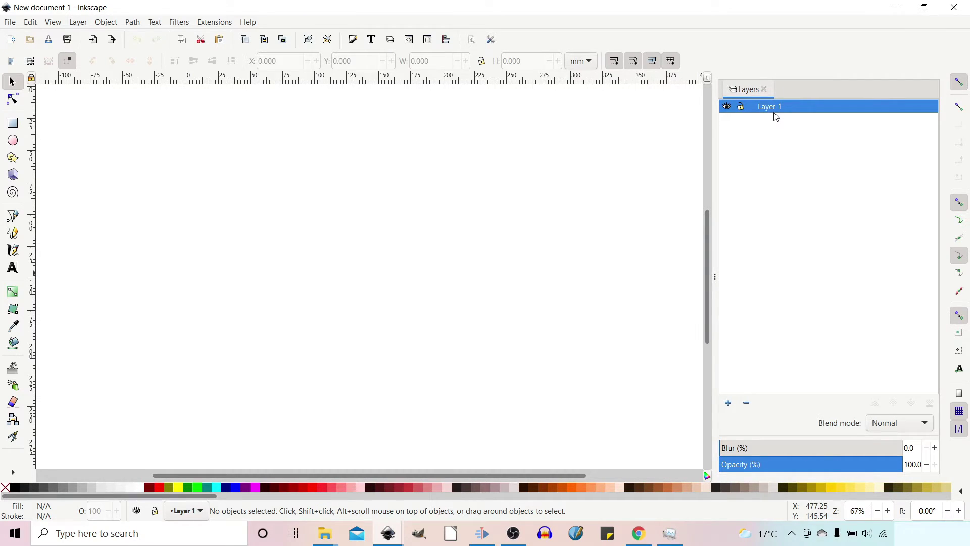
{"action": "left_click", "coordinate": [13, 142]}
{"action": "left_click_drag", "start_coordinate": [197, 187], "coordinate": [321, 311]}
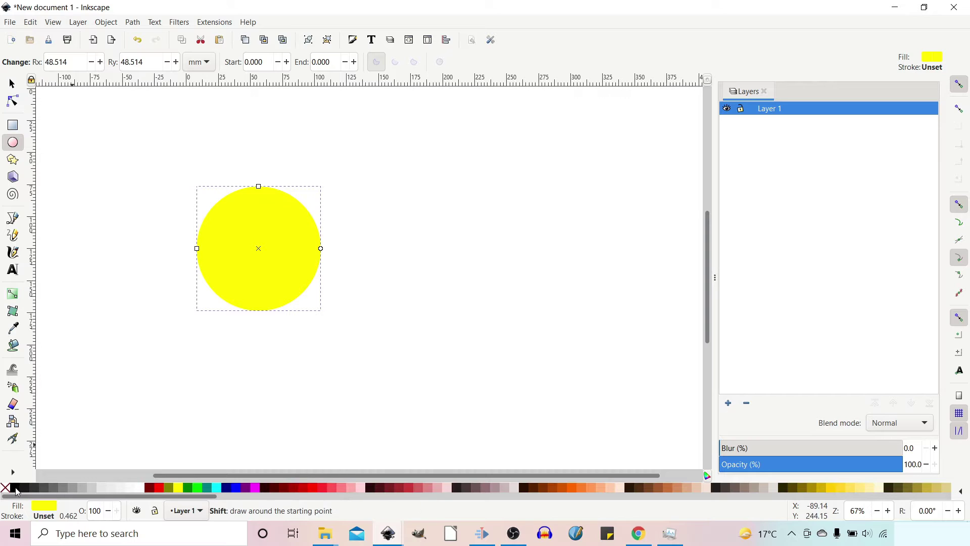
{"action": "left_click", "coordinate": [15, 491], "text": "shift"}
Add the text '1' inside the circle and enlarge it to fill the circle.
{"action": "left_click", "coordinate": [13, 269]}
{"action": "left_click", "coordinate": [239, 268]}
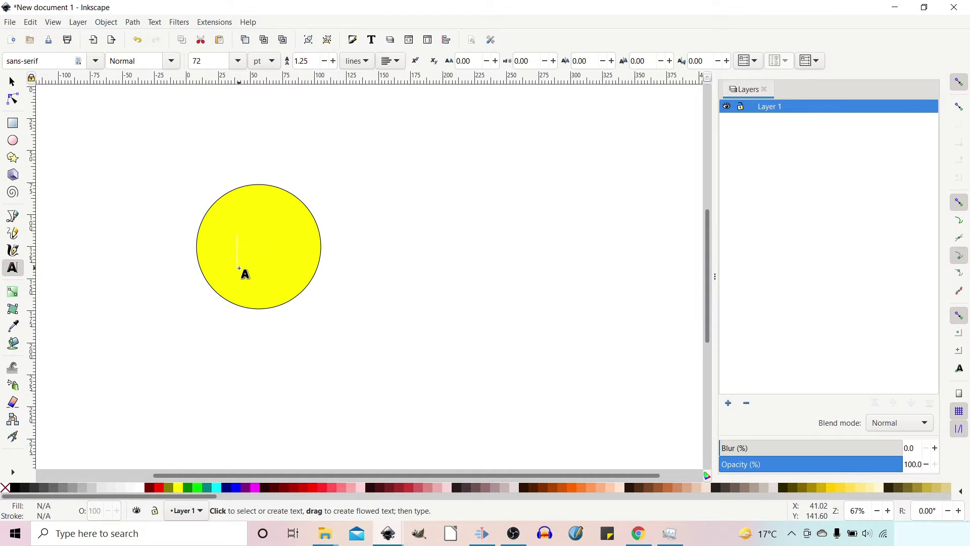
{"action": "type", "text": "1"}
{"action": "key", "text": "F1"}
{"action": "left_click_drag", "start_coordinate": [254, 237], "coordinate": [281, 212]}
{"action": "left_click", "coordinate": [360, 241]}
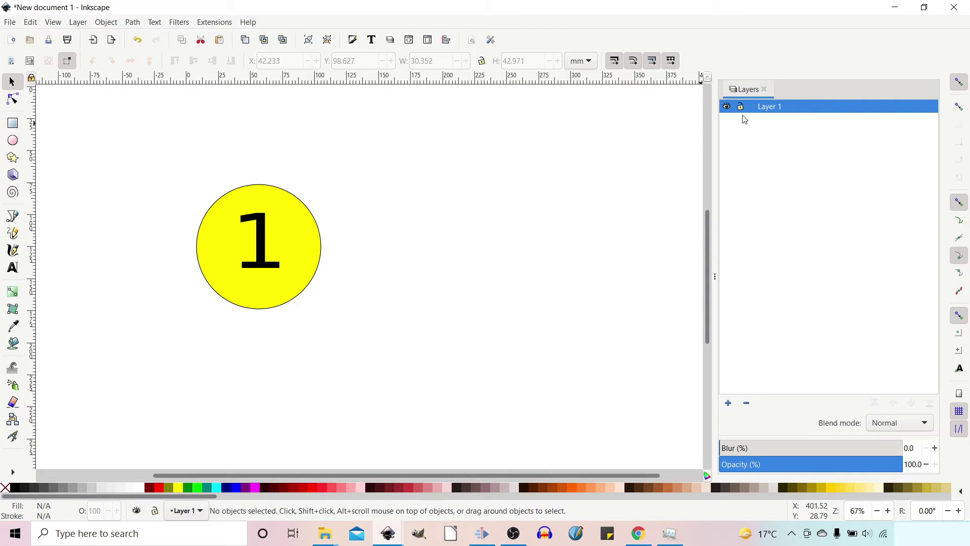
Toggle Layer 1's visibility, lock it and test selecting on it, then undo the lock.
{"action": "left_click", "coordinate": [727, 107]}
{"action": "left_click", "coordinate": [727, 107]}
{"action": "left_click", "coordinate": [727, 108]}
{"action": "left_click", "coordinate": [726, 107]}
{"action": "left_click", "coordinate": [740, 107]}
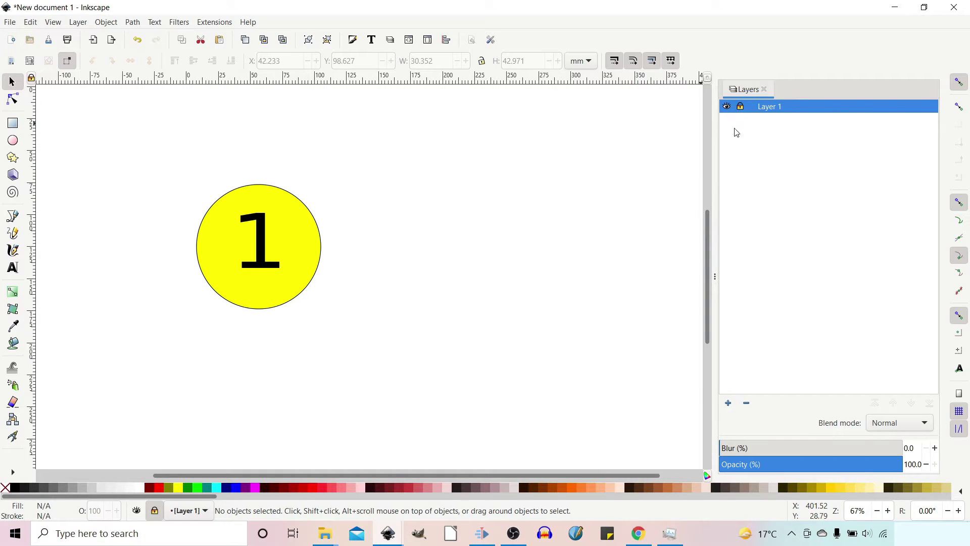
{"action": "mouse_move", "coordinate": [287, 245]}
{"action": "left_mouse_down"}
{"action": "mouse_move", "coordinate": [374, 249]}
{"action": "mouse_move", "coordinate": [290, 253]}
{"action": "left_mouse_up"}
{"action": "key", "text": "ctrl+z"}
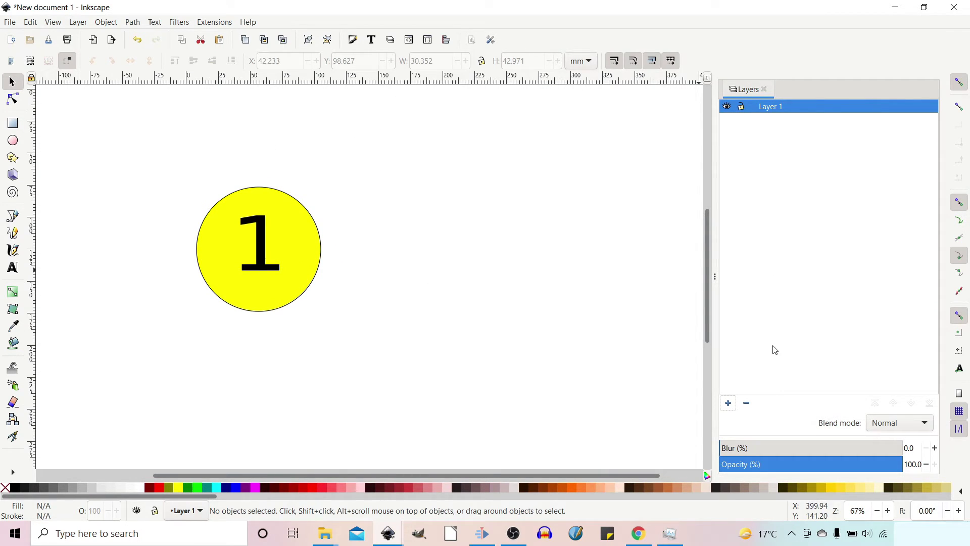
Add a new Layer 2 positioned above the current layer.
{"action": "left_click", "coordinate": [729, 407]}
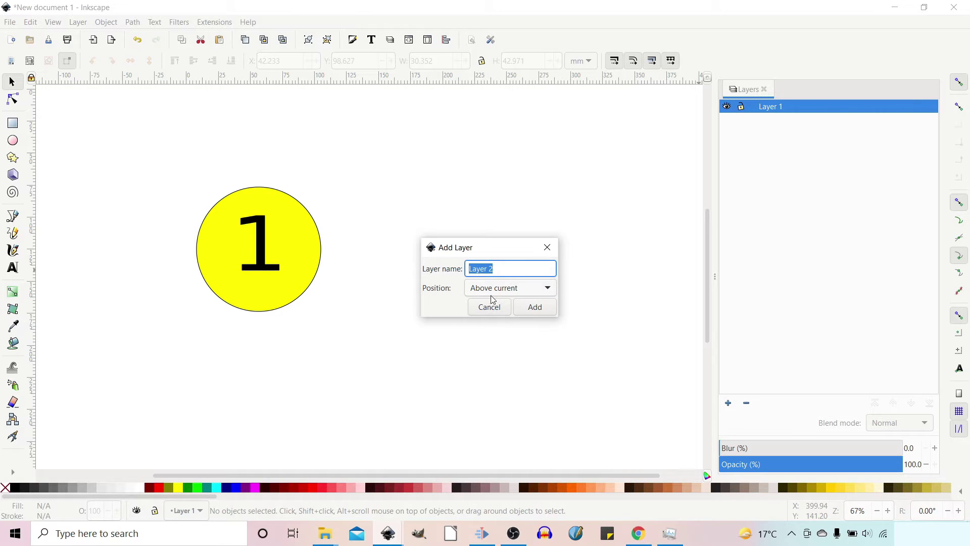
{"action": "left_click", "coordinate": [549, 290]}
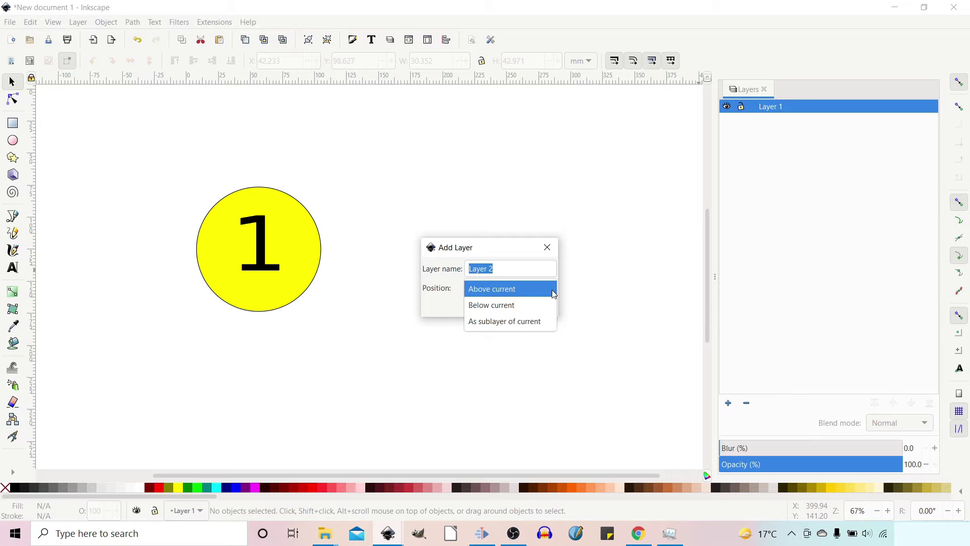
{"action": "left_click", "coordinate": [552, 292]}
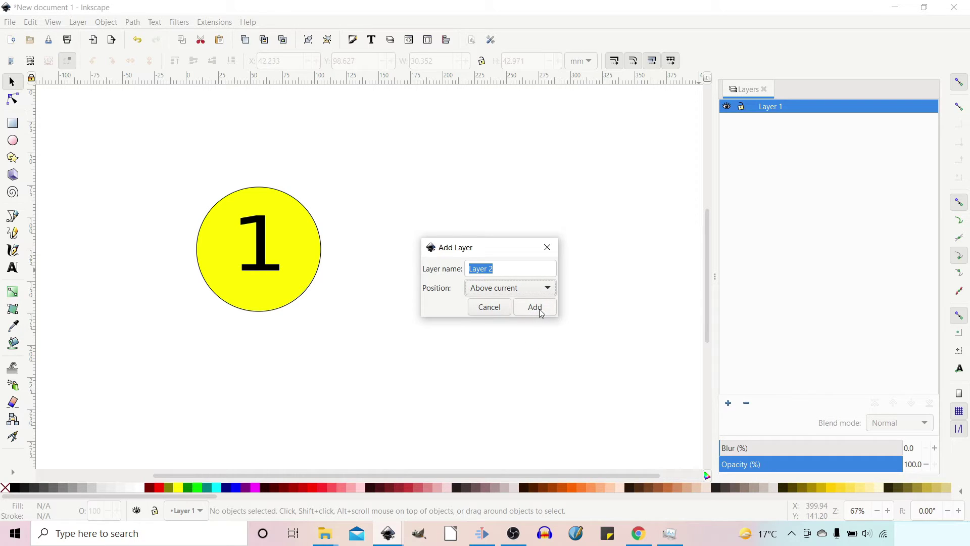
{"action": "left_click", "coordinate": [536, 306]}
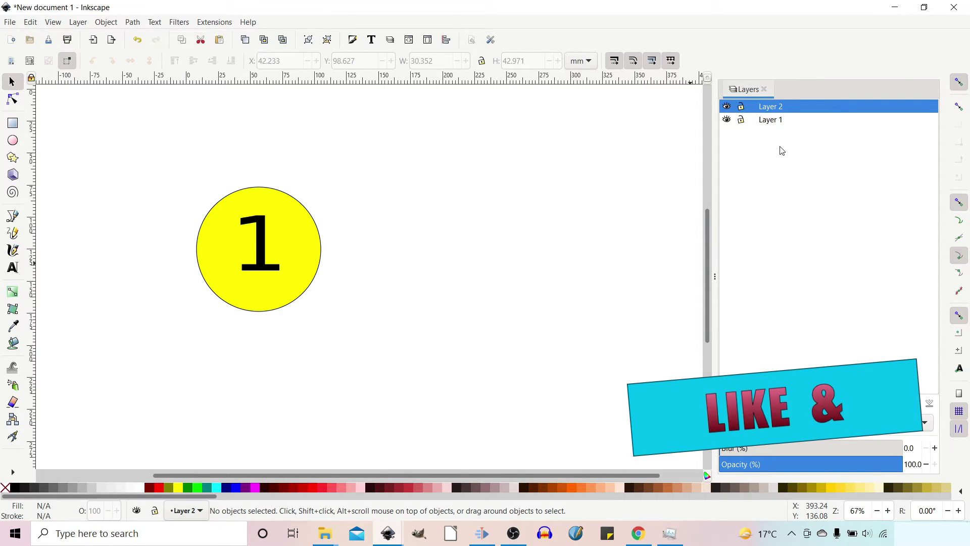
Switch between Layers 1 and 2, then copy the yellow circle with its 1 and paste a duplicate.
{"action": "left_click", "coordinate": [774, 123]}
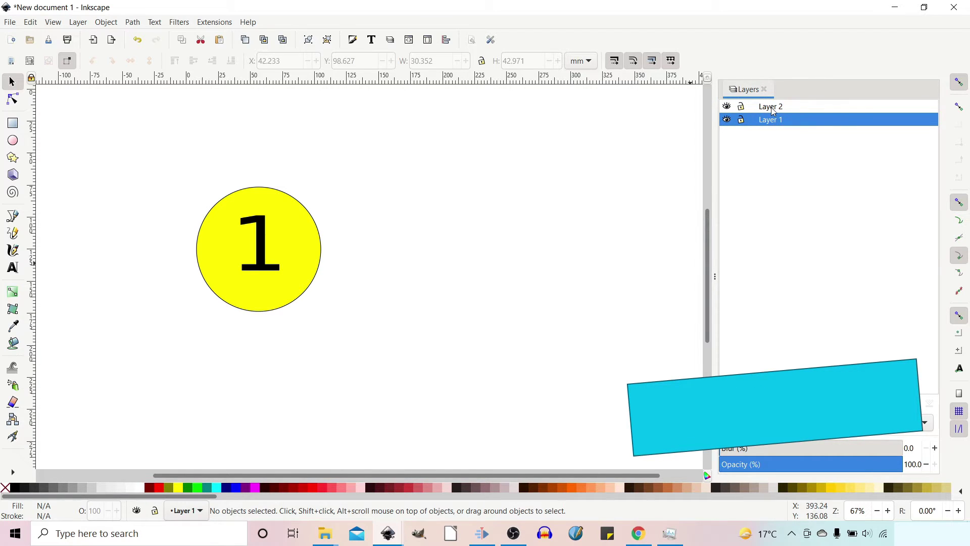
{"action": "left_click", "coordinate": [773, 111]}
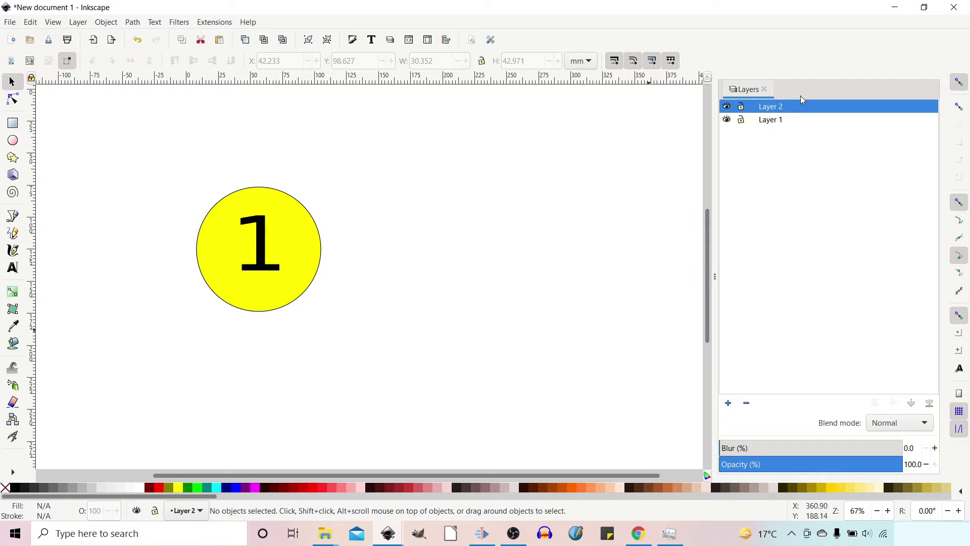
{"action": "left_click_drag", "start_coordinate": [143, 167], "coordinate": [350, 332]}
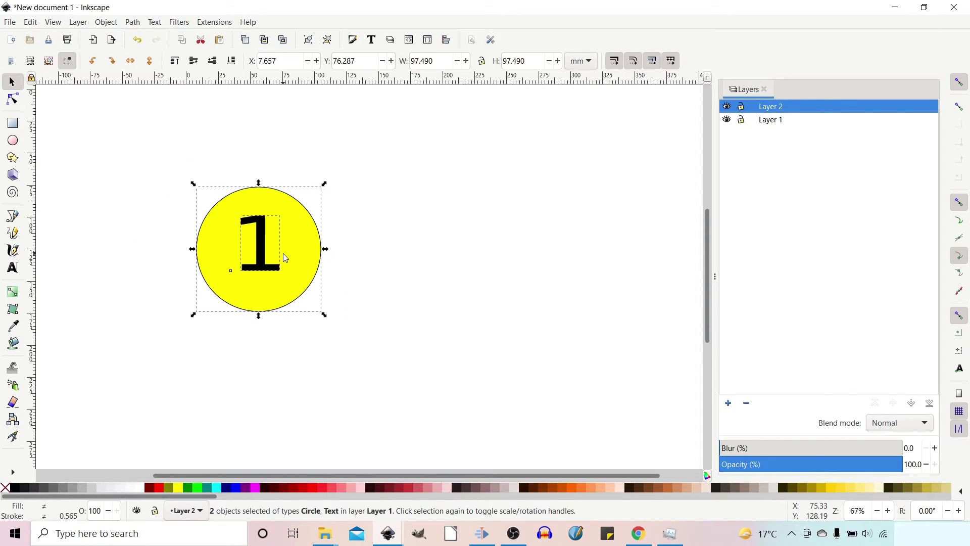
{"action": "right_click", "coordinate": [284, 273]}
{"action": "left_click", "coordinate": [328, 200]}
{"action": "right_click", "coordinate": [435, 266]}
{"action": "left_click", "coordinate": [448, 335]}
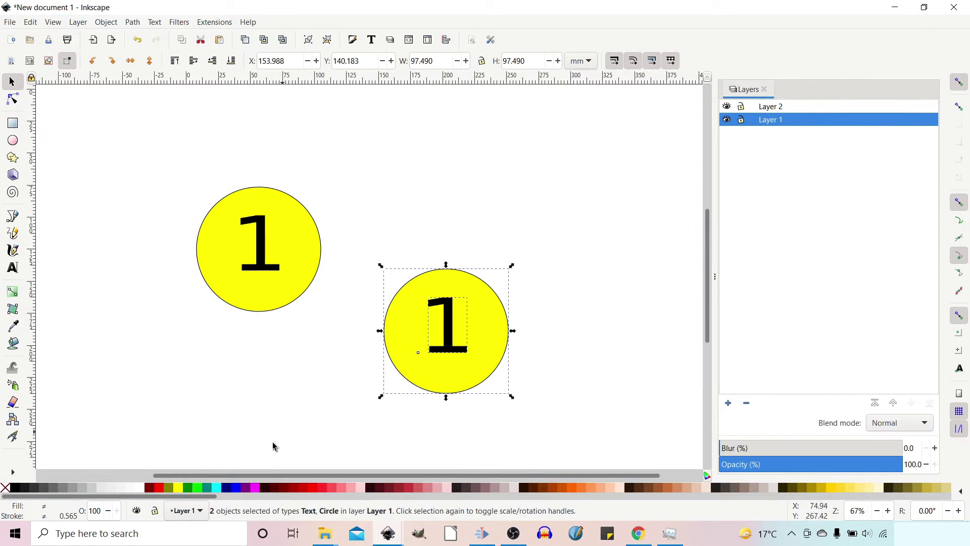
Fill the pasted circle lime green and change its number from 1 to 2.
{"action": "left_click", "coordinate": [524, 406]}
{"action": "left_click", "coordinate": [459, 377]}
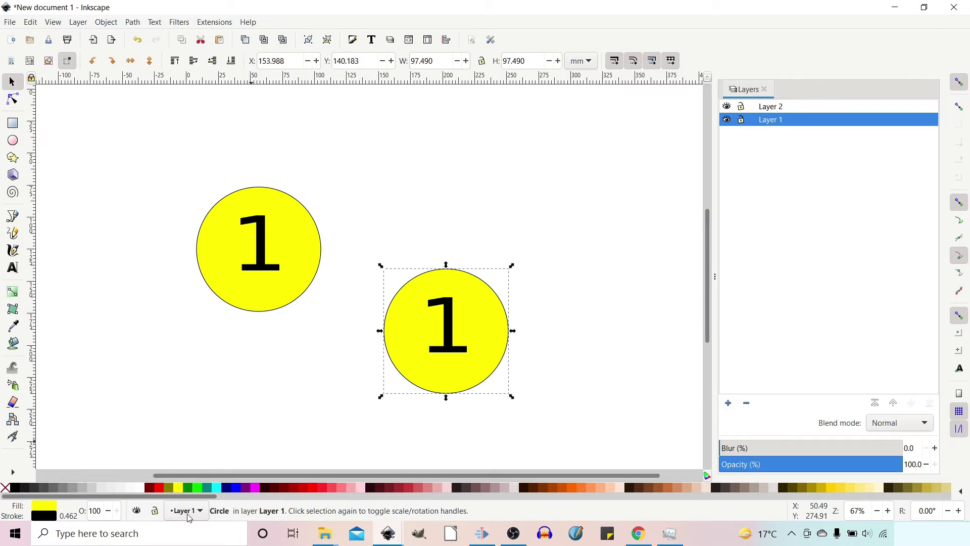
{"action": "left_click", "coordinate": [200, 488]}
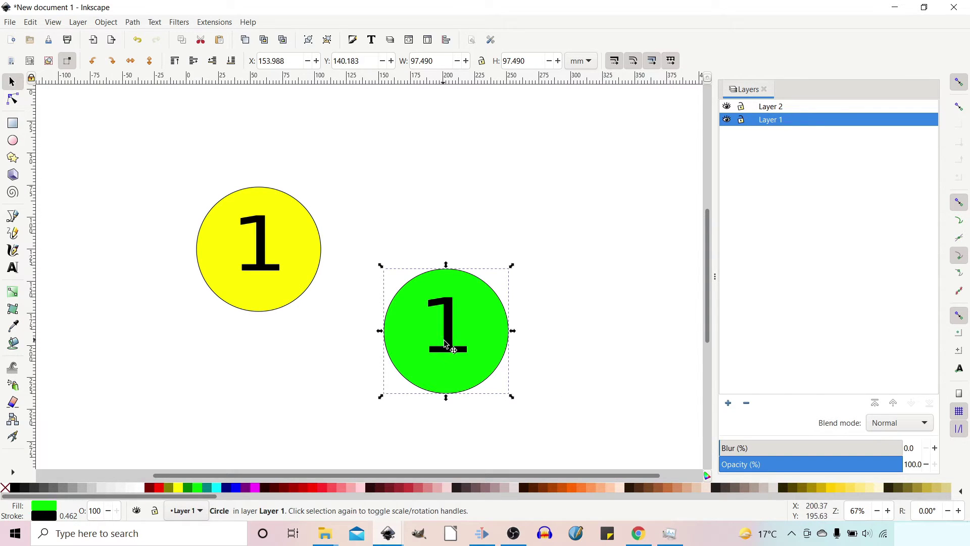
{"action": "left_click", "coordinate": [447, 346]}
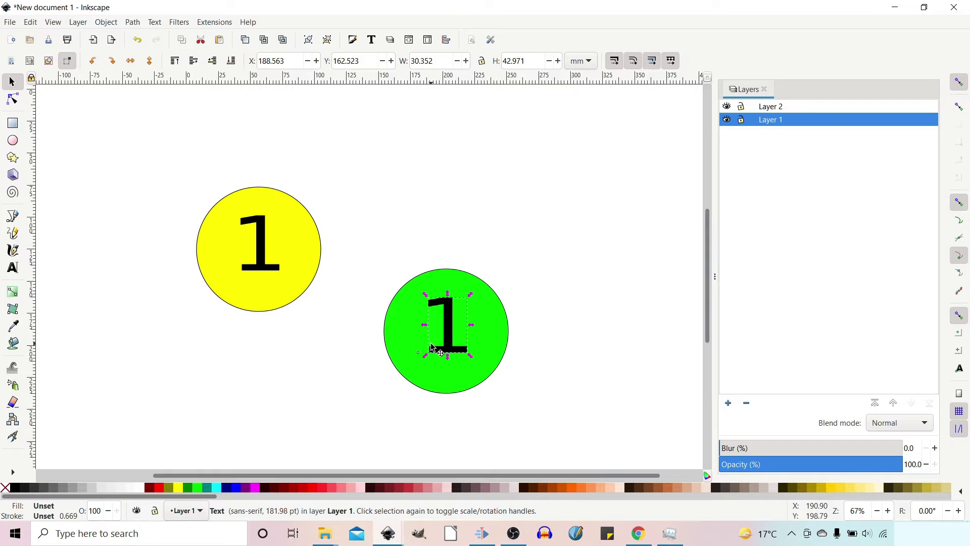
{"action": "double_click", "coordinate": [433, 348]}
{"action": "left_click_drag", "start_coordinate": [461, 328], "coordinate": [421, 334]}
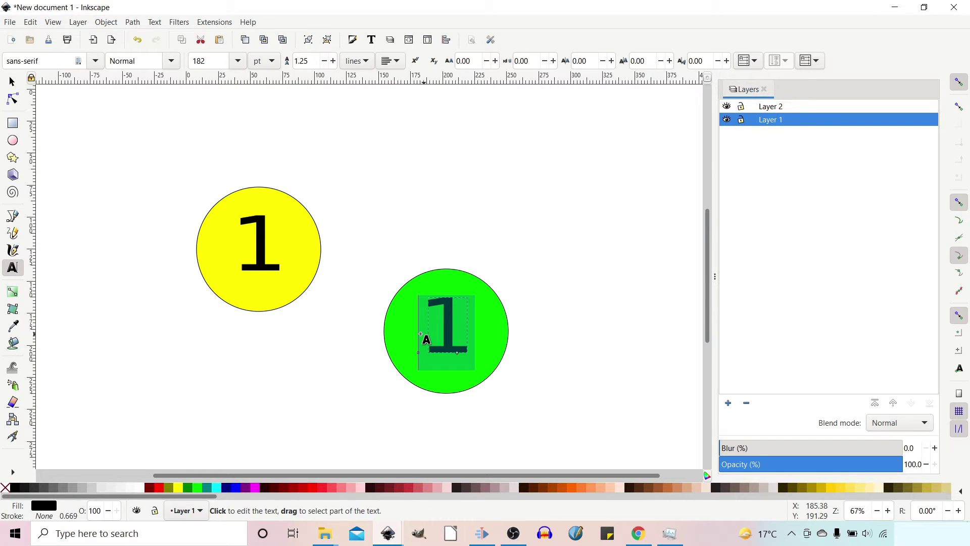
{"action": "type", "text": "2"}
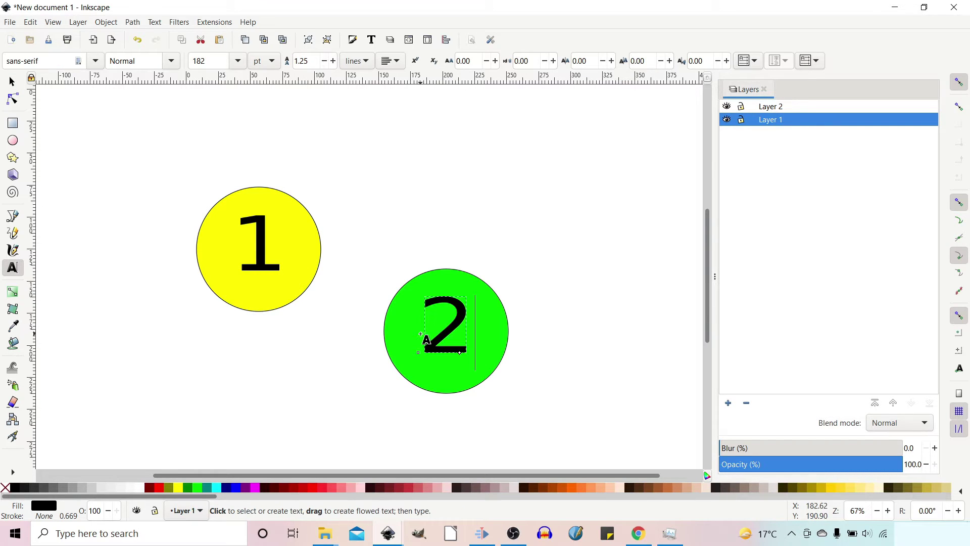
{"action": "left_click", "coordinate": [567, 286]}
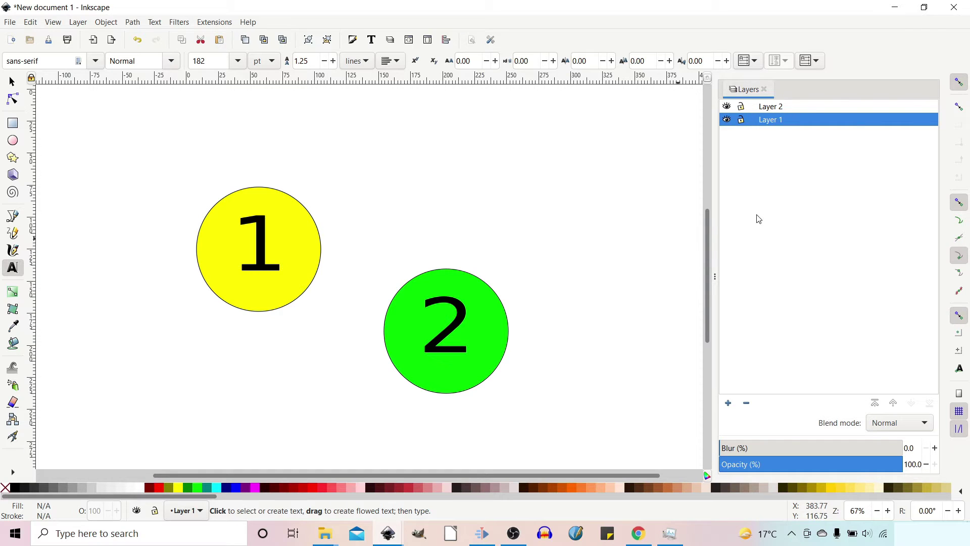
{"action": "left_click", "coordinate": [726, 121]}
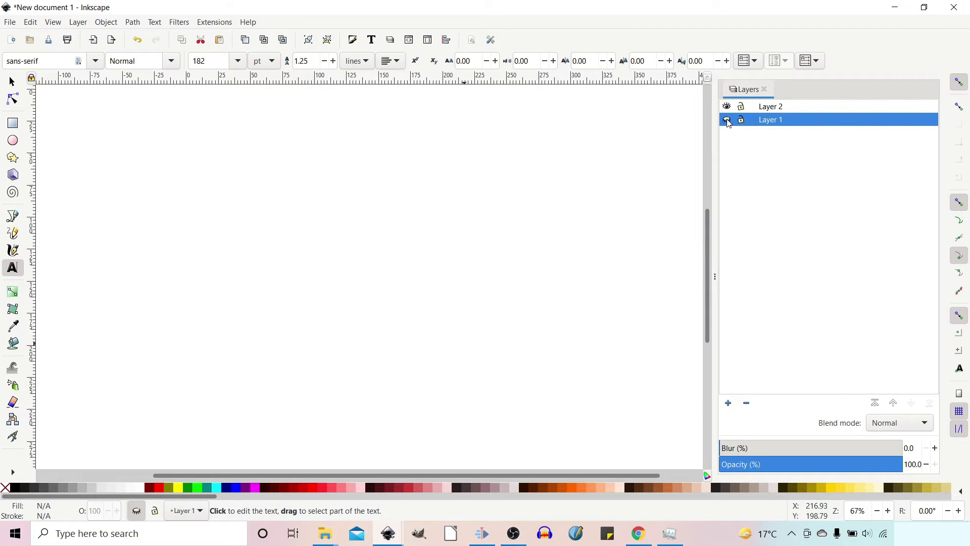
{"action": "left_click", "coordinate": [727, 120]}
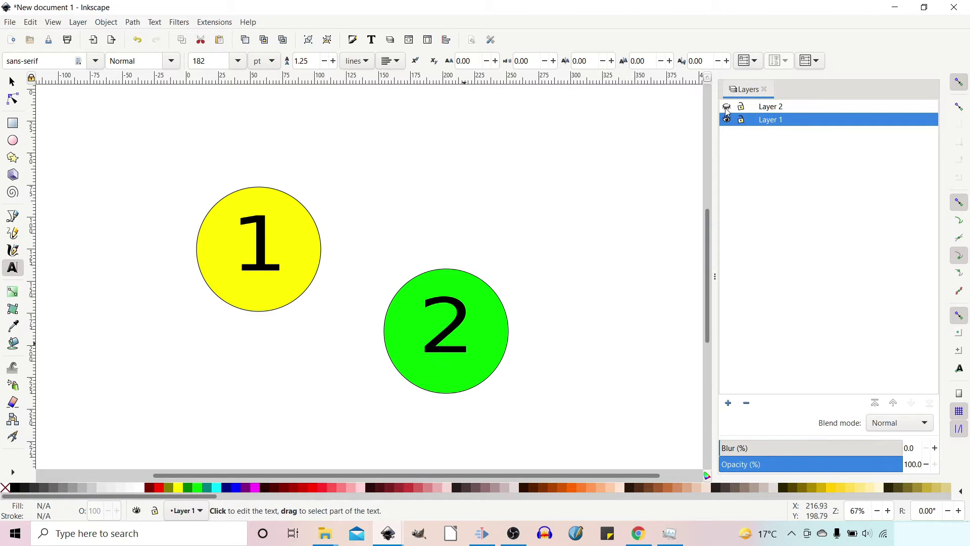
{"action": "left_click", "coordinate": [726, 108]}
{"action": "left_click", "coordinate": [727, 120]}
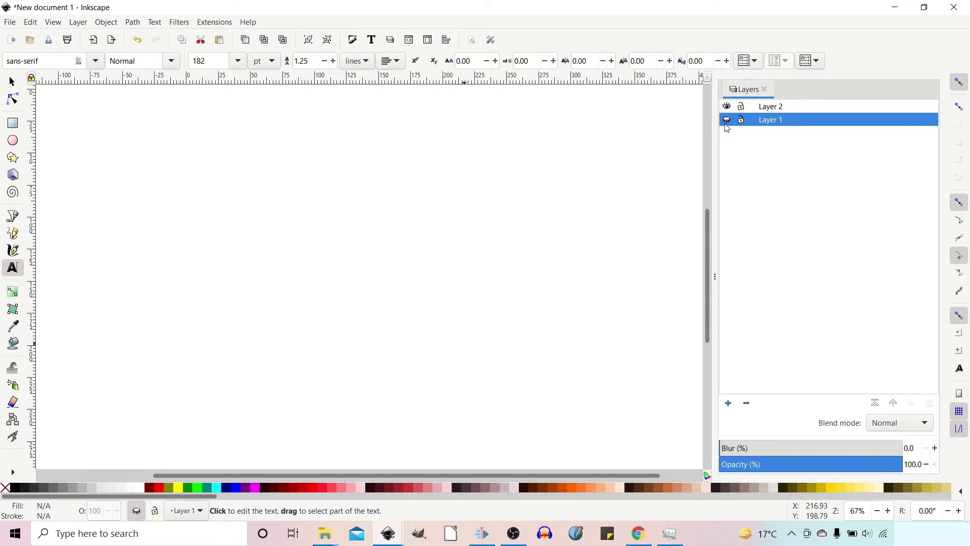
{"action": "left_click", "coordinate": [727, 120]}
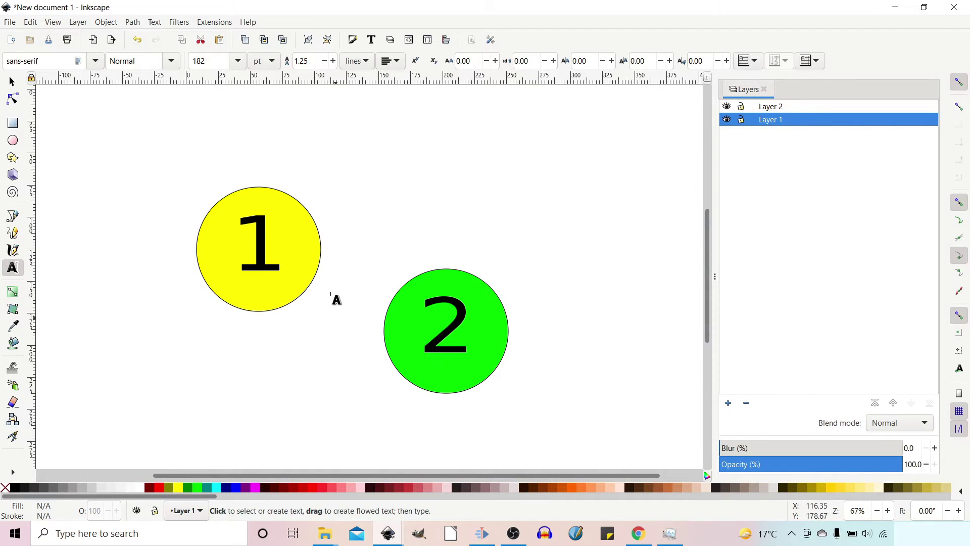
Move the selected green circle and its number to Layer 2 via Move to Layer.
{"action": "left_click", "coordinate": [12, 84]}
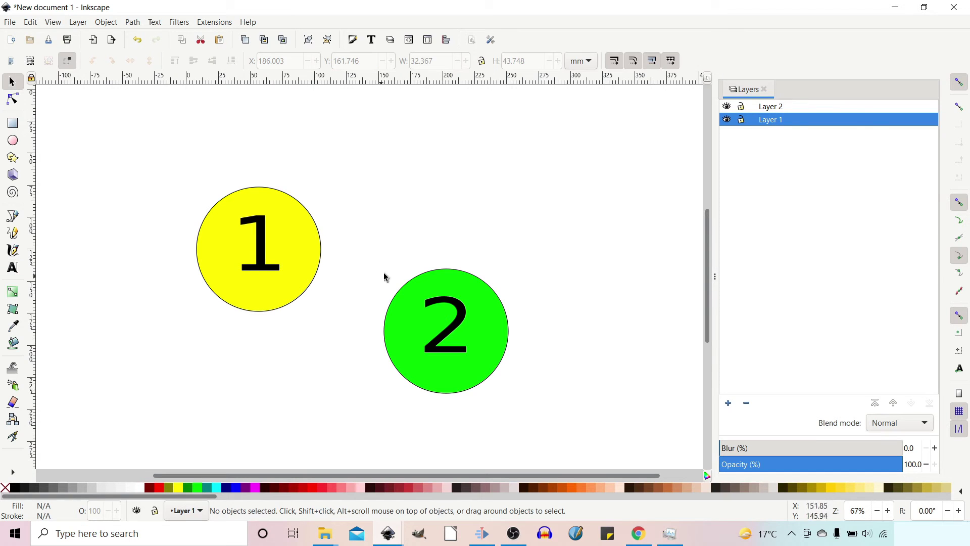
{"action": "left_click_drag", "start_coordinate": [368, 273], "coordinate": [563, 404]}
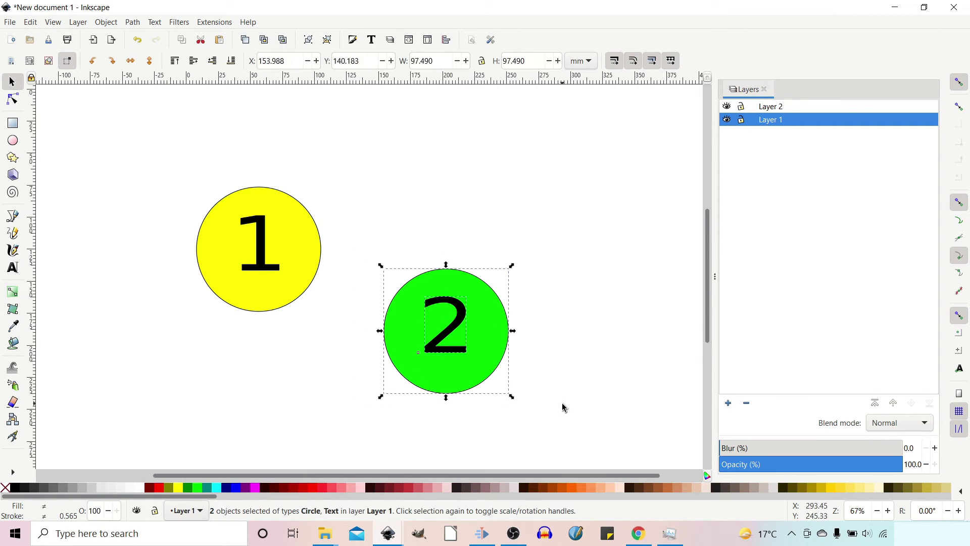
{"action": "right_click", "coordinate": [488, 336]}
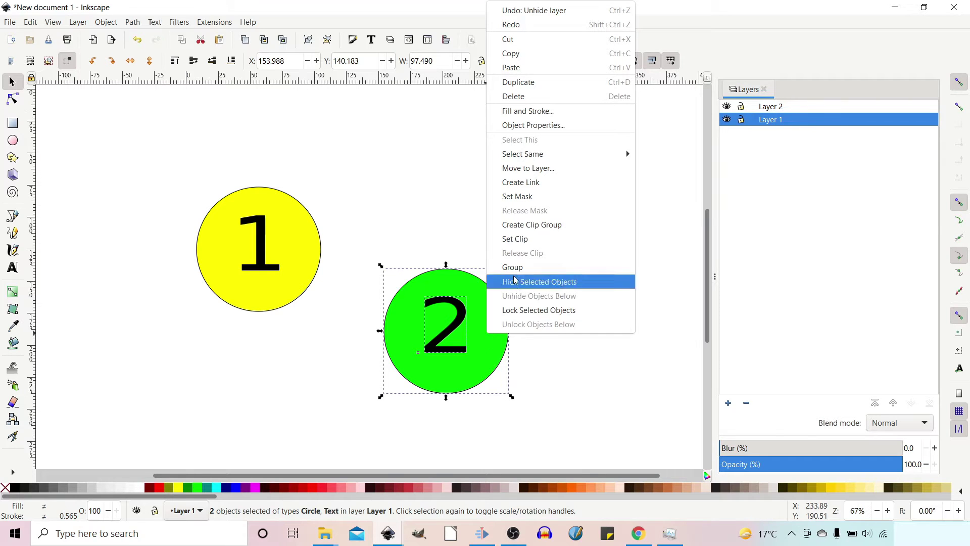
{"action": "left_click", "coordinate": [525, 169]}
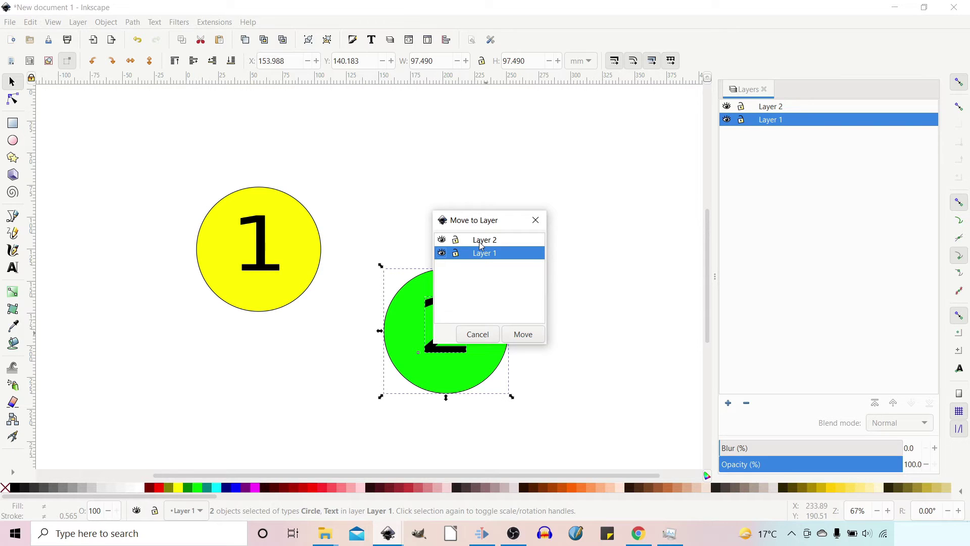
{"action": "left_click", "coordinate": [480, 243]}
{"action": "left_click", "coordinate": [523, 334]}
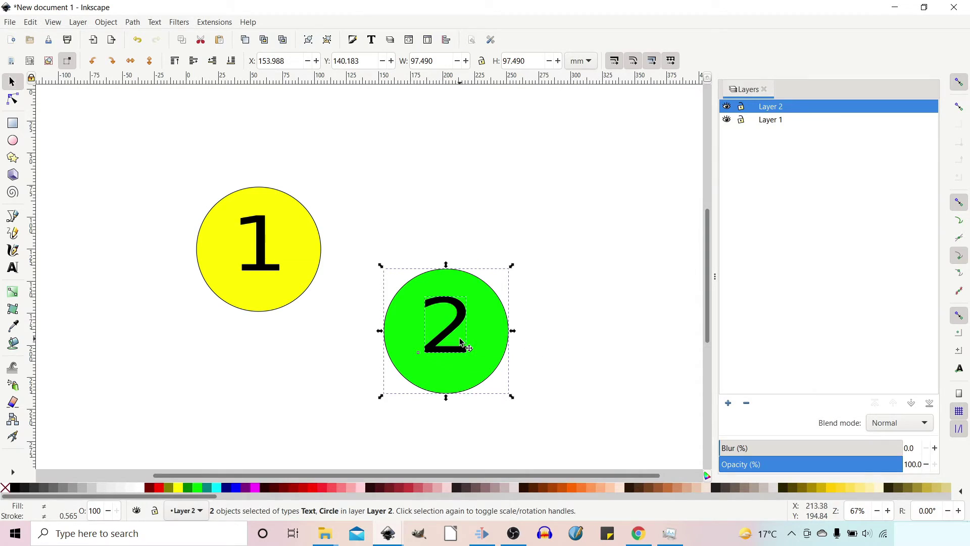
Hide and reshow Layer 2 twice to confirm the green circle moved.
{"action": "left_click", "coordinate": [728, 107]}
{"action": "left_click", "coordinate": [727, 107]}
{"action": "left_click", "coordinate": [727, 107]}
{"action": "left_click", "coordinate": [727, 108]}
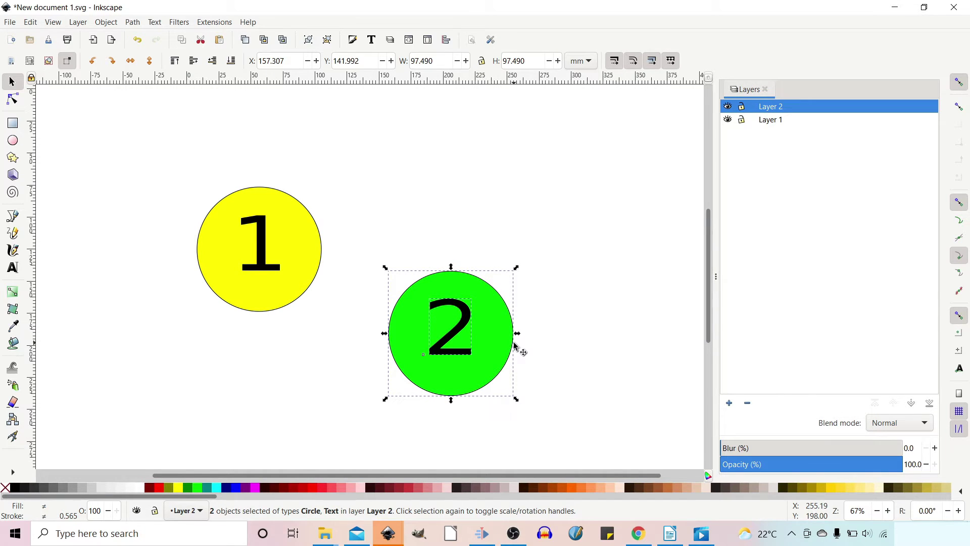
Open the context menu of the Layer 2 row in the Layers panel.
{"action": "right_click", "coordinate": [782, 110]}
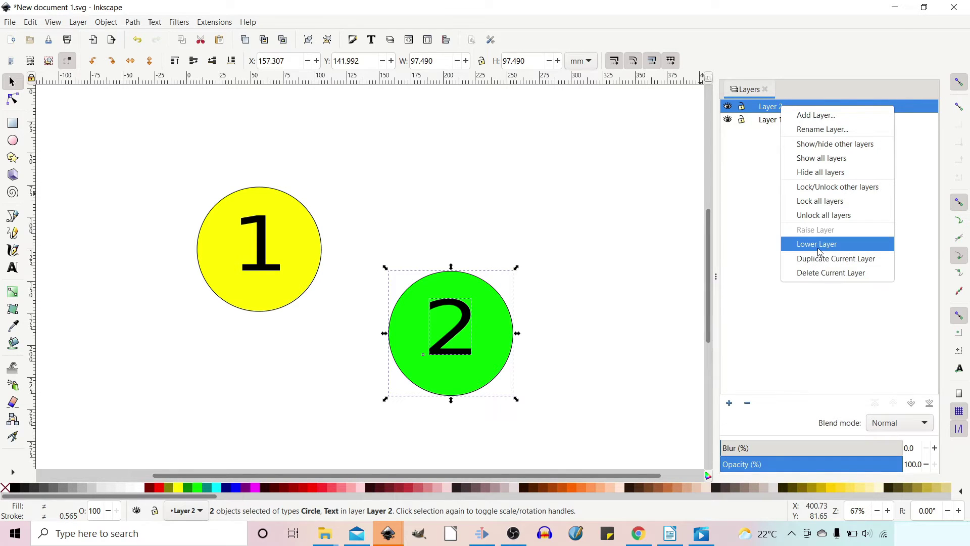
Slide the green 2 circle onto the yellow circle's right edge, then select and group the yellow circle with its 1.
{"action": "left_click", "coordinate": [666, 234]}
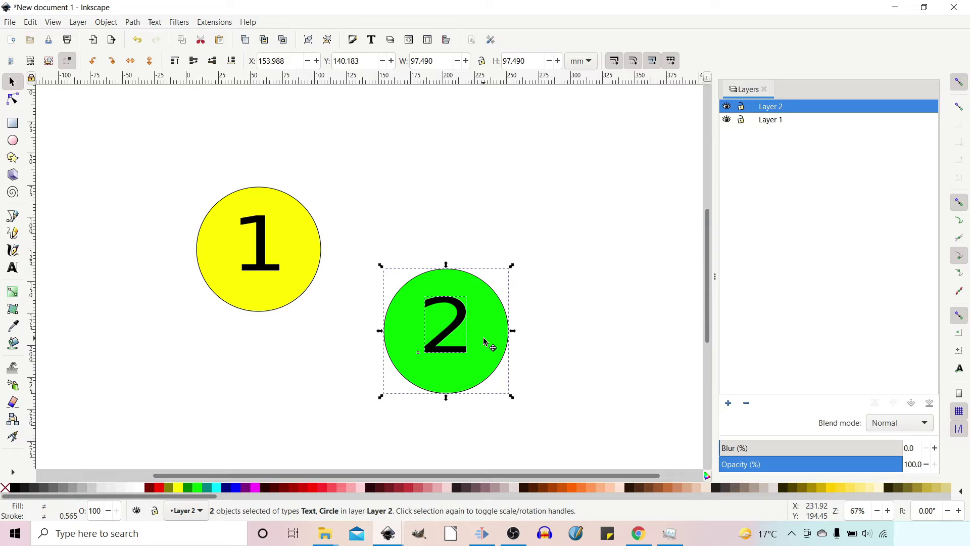
{"action": "left_click_drag", "start_coordinate": [484, 341], "coordinate": [411, 264]}
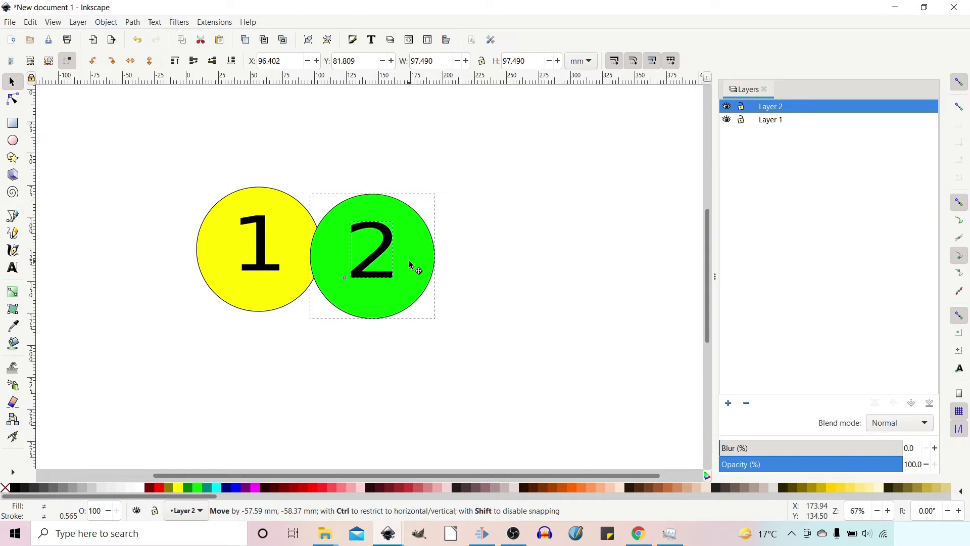
{"action": "left_click_drag", "start_coordinate": [411, 264], "coordinate": [410, 264]}
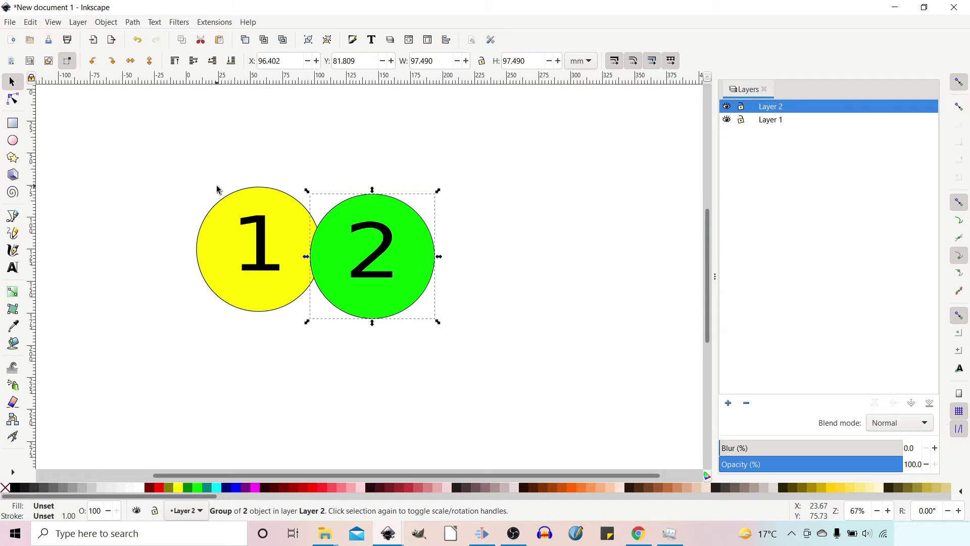
{"action": "left_click_drag", "start_coordinate": [174, 158], "coordinate": [305, 359]}
{"action": "left_click", "coordinate": [310, 42]}
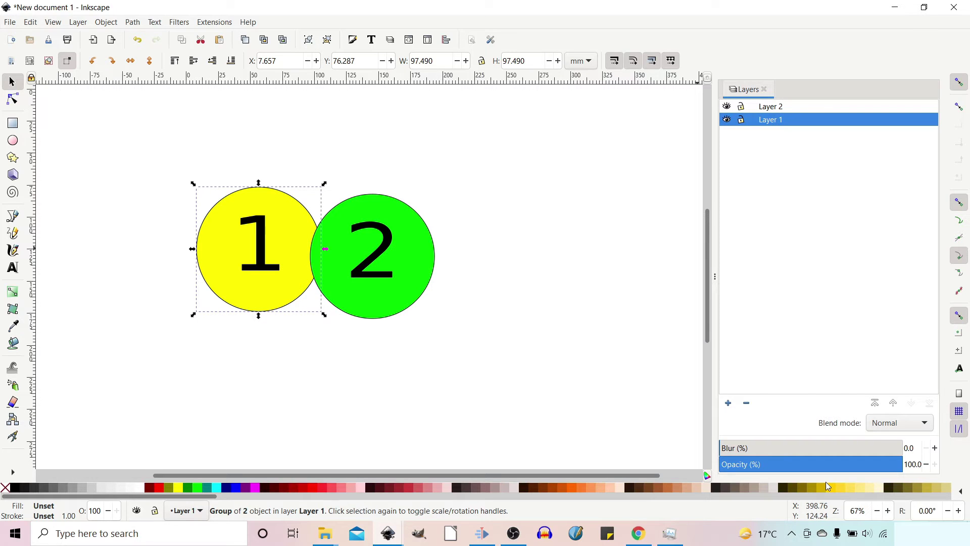
Add Layer 3 and paste another copy of the yellow 1 circle onto it.
{"action": "left_click", "coordinate": [728, 403]}
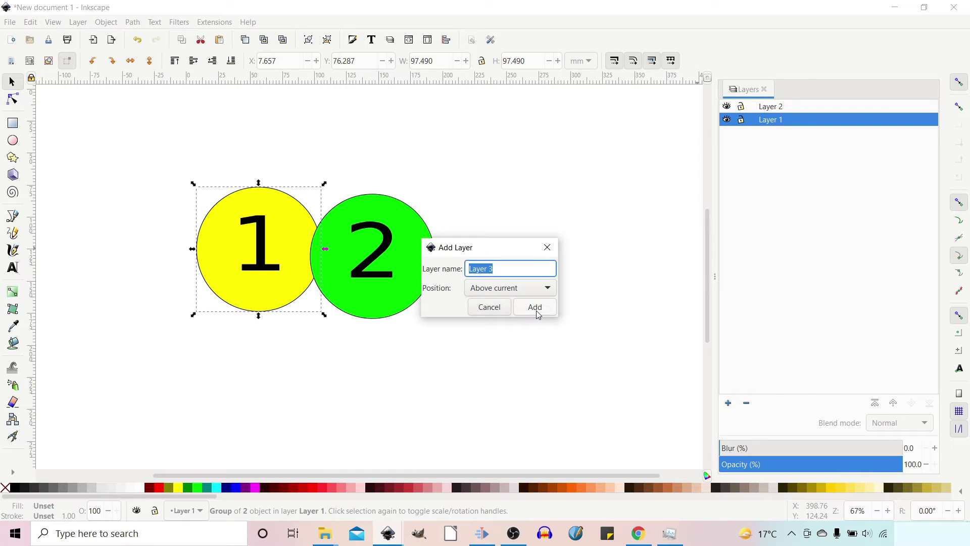
{"action": "left_click", "coordinate": [536, 312]}
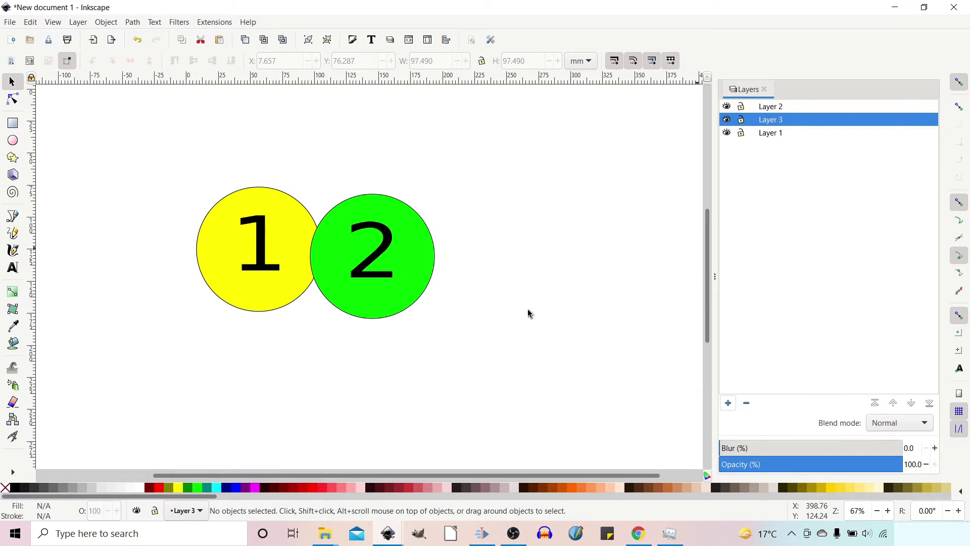
{"action": "right_click", "coordinate": [523, 289]}
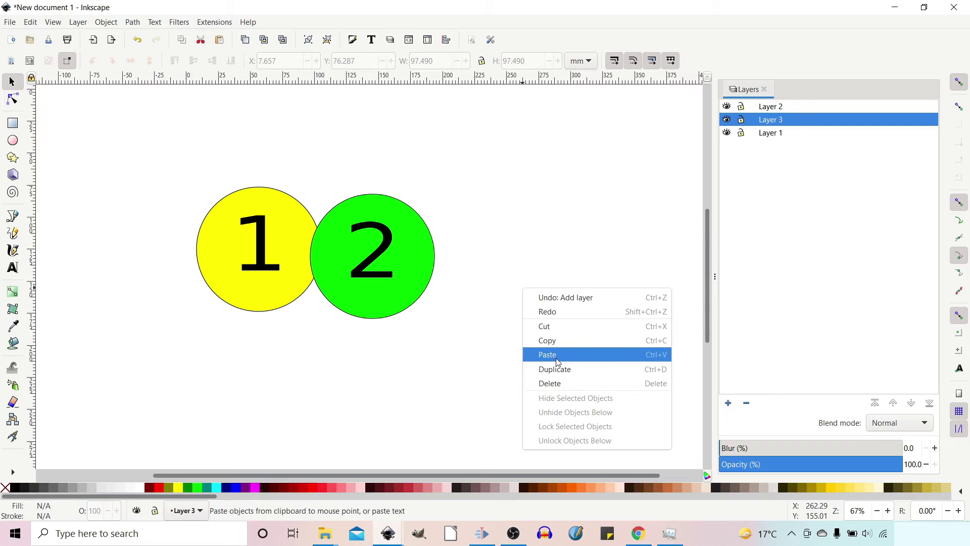
{"action": "left_click", "coordinate": [556, 355]}
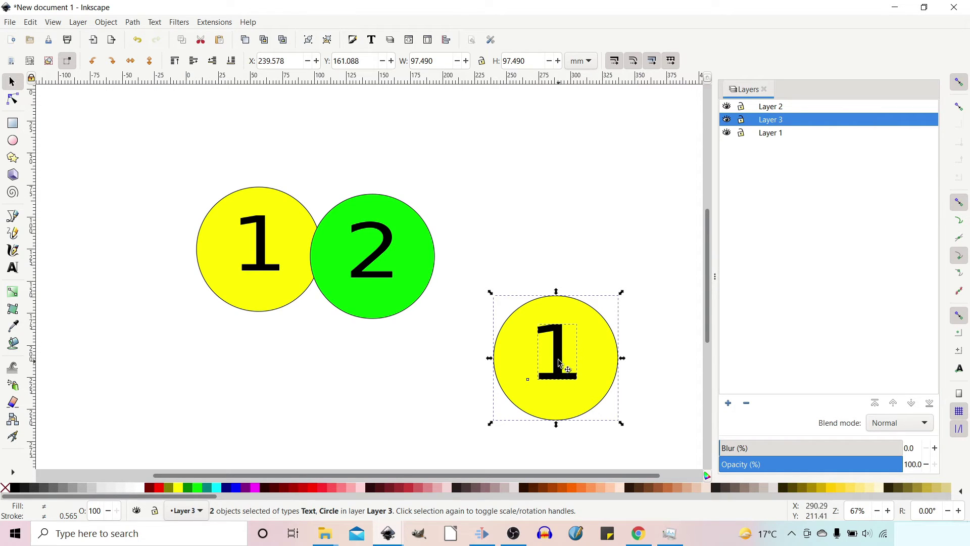
Change the copy's number to 3, fill it red, group it, and move it over circles 1 and 2.
{"action": "key", "text": "t"}
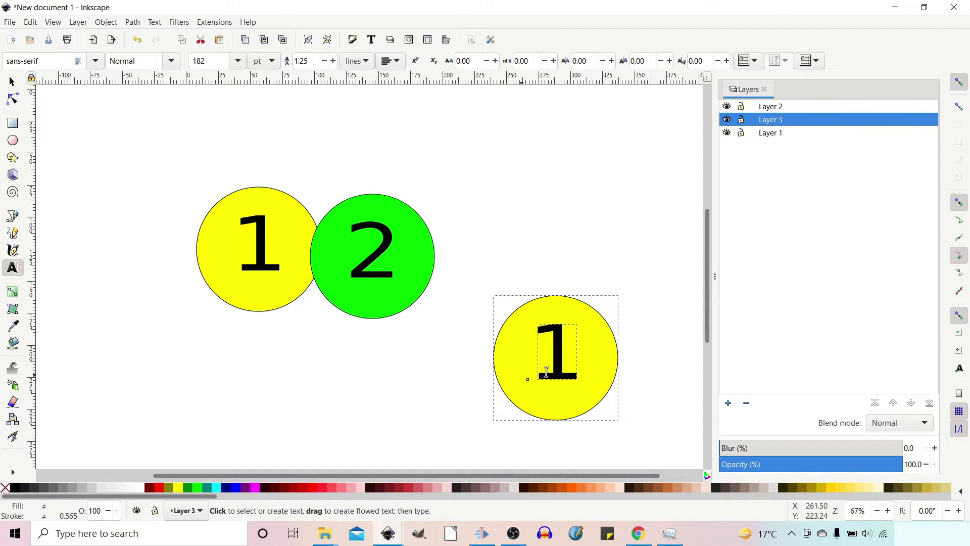
{"action": "double_click", "coordinate": [549, 370]}
{"action": "type", "text": "3"}
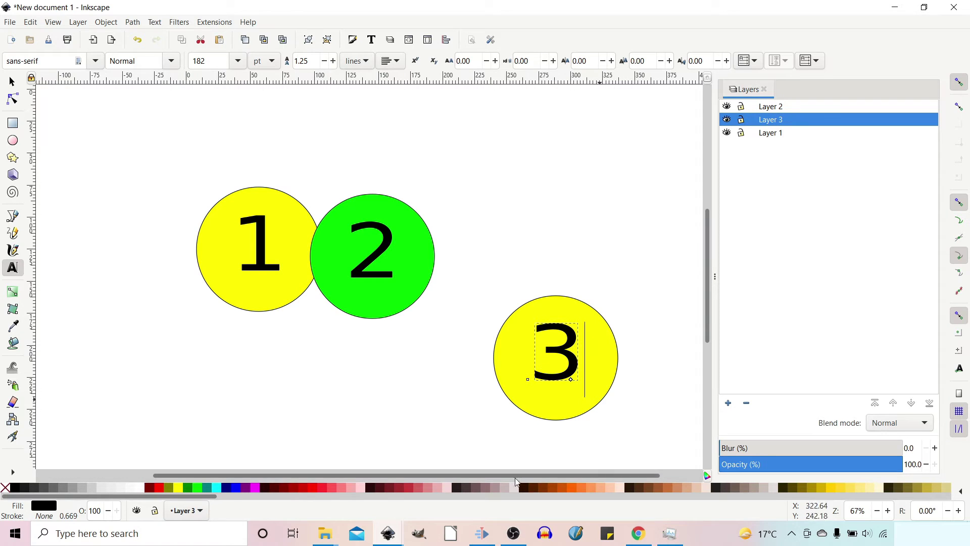
{"action": "key", "text": "F1"}
{"action": "left_click", "coordinate": [541, 393]}
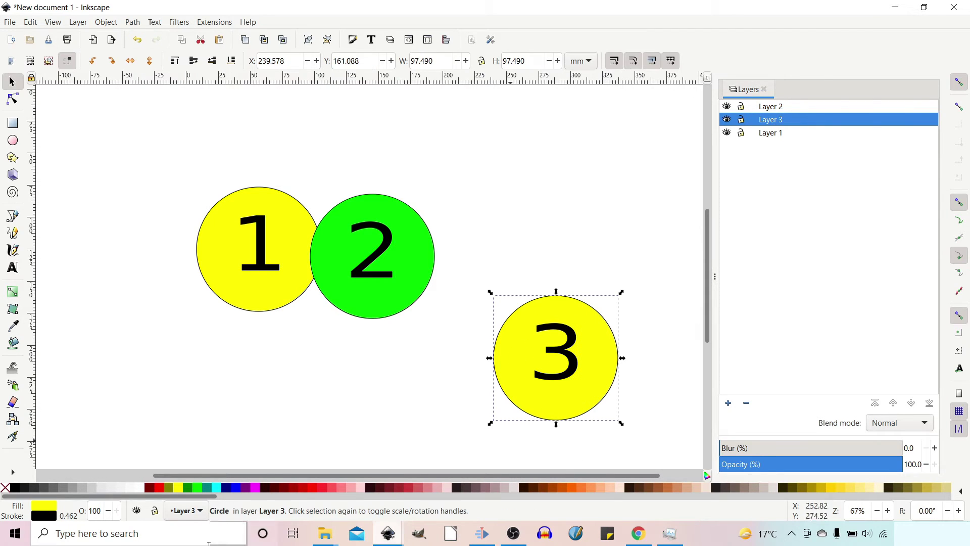
{"action": "left_click", "coordinate": [158, 488]}
{"action": "left_click_drag", "start_coordinate": [460, 269], "coordinate": [638, 433]}
{"action": "key", "text": "ctrl+g"}
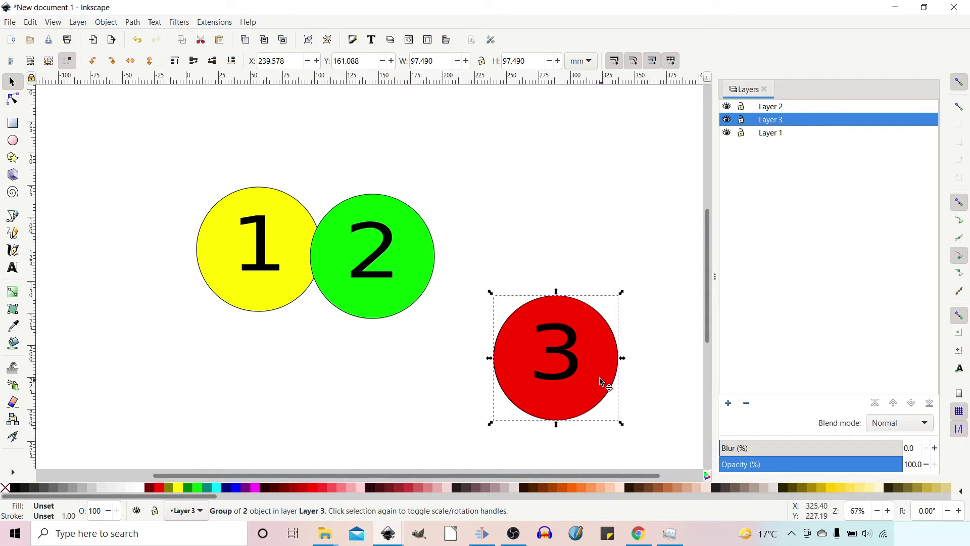
{"action": "left_click_drag", "start_coordinate": [601, 381], "coordinate": [358, 212]}
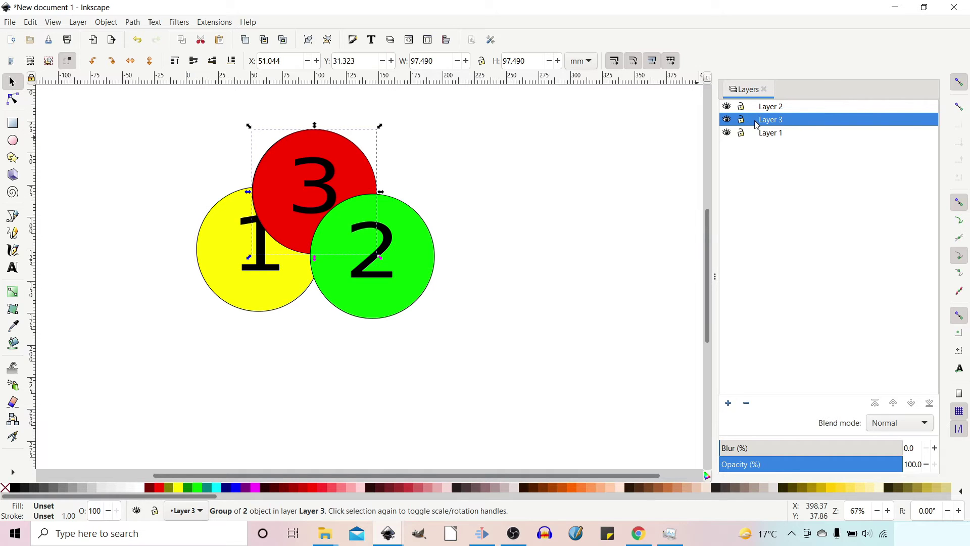
Reorder Layer 3 with a drag and the Lower/Raise buttons until it sits at the top.
{"action": "left_click_drag", "start_coordinate": [757, 124], "coordinate": [757, 106]}
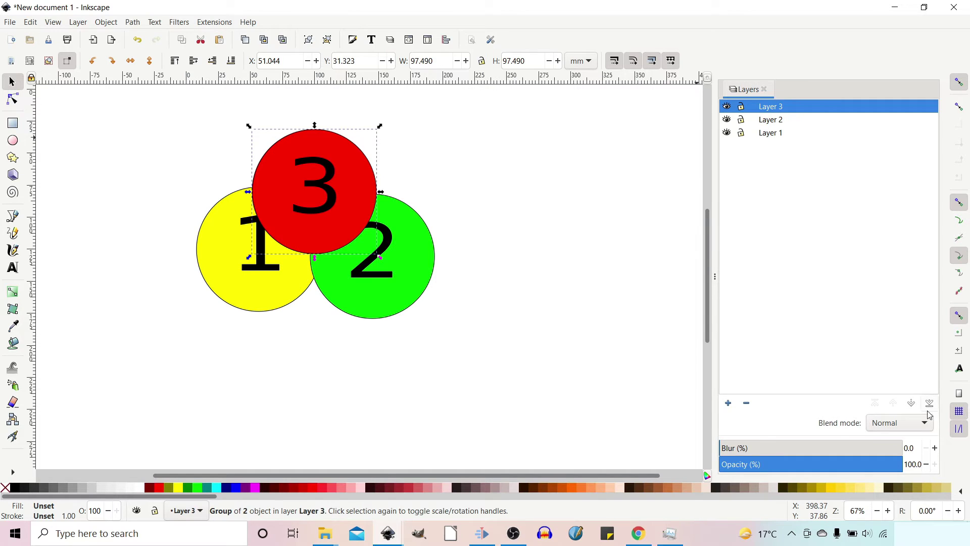
{"action": "left_click", "coordinate": [930, 404]}
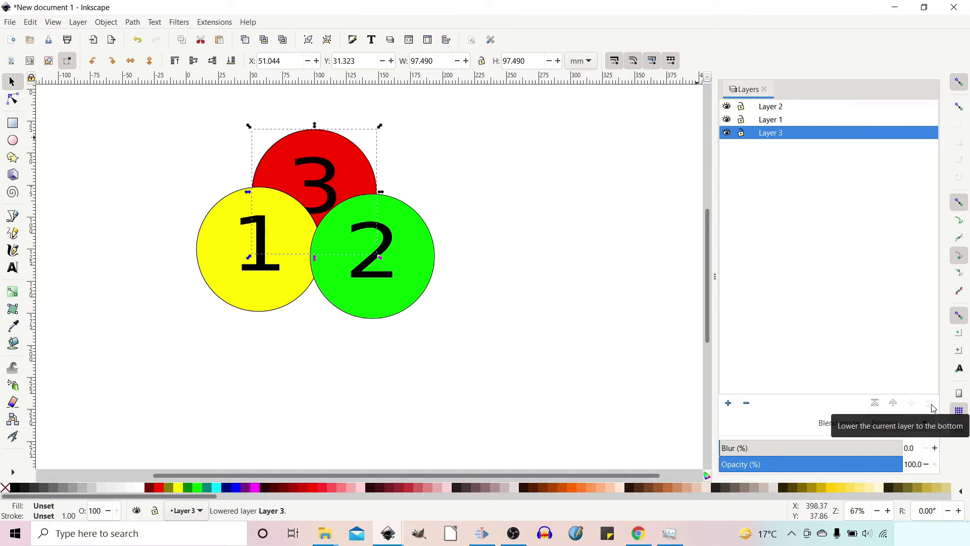
{"action": "left_click", "coordinate": [896, 406]}
{"action": "left_click", "coordinate": [898, 408]}
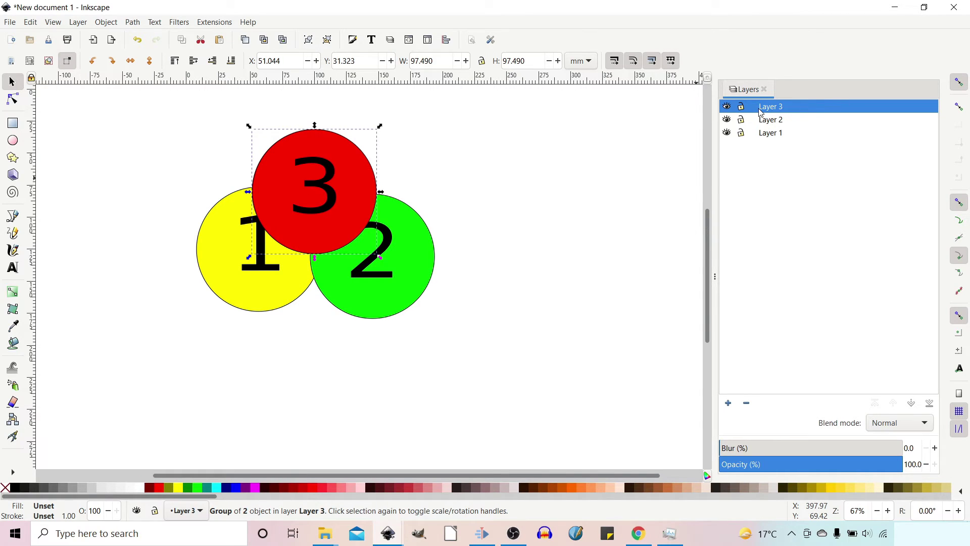
Add a new layer, Layer 4, positioned as a sublayer of the current Layer 3.
{"action": "left_click", "coordinate": [729, 403]}
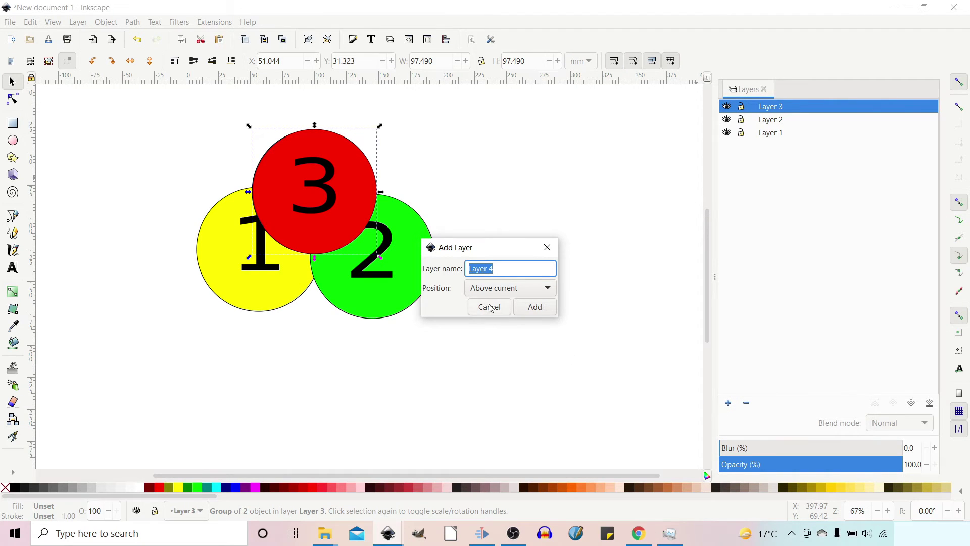
{"action": "left_click", "coordinate": [549, 290]}
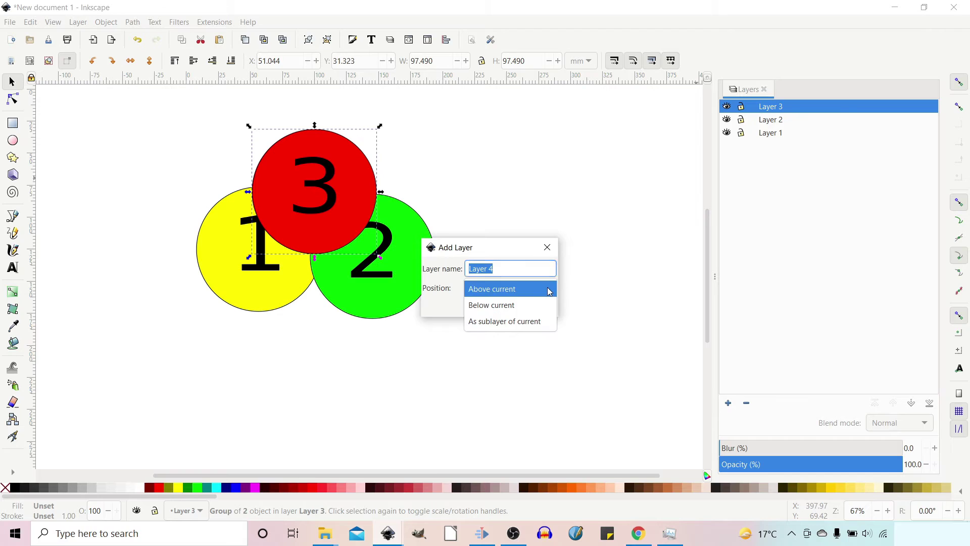
{"action": "left_click", "coordinate": [514, 322]}
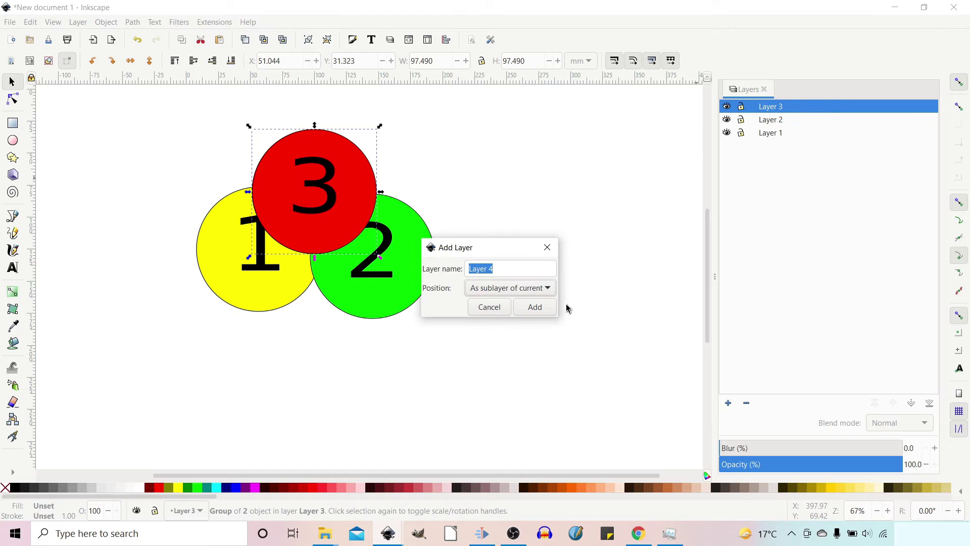
{"action": "left_click", "coordinate": [547, 306]}
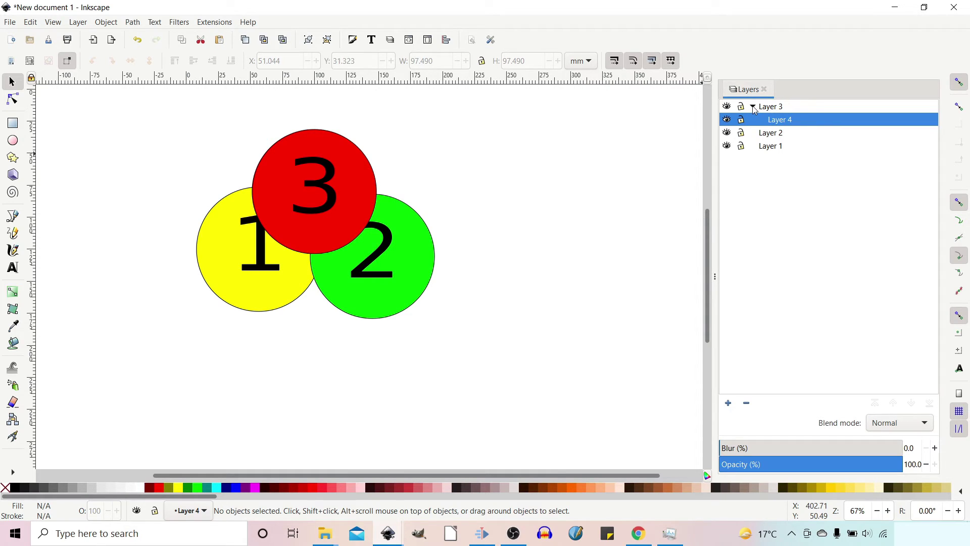
Copy the red 3 circle group and paste it into Layer 4.
{"action": "left_click", "coordinate": [754, 109]}
{"action": "left_click", "coordinate": [753, 108]}
{"action": "left_click", "coordinate": [753, 107]}
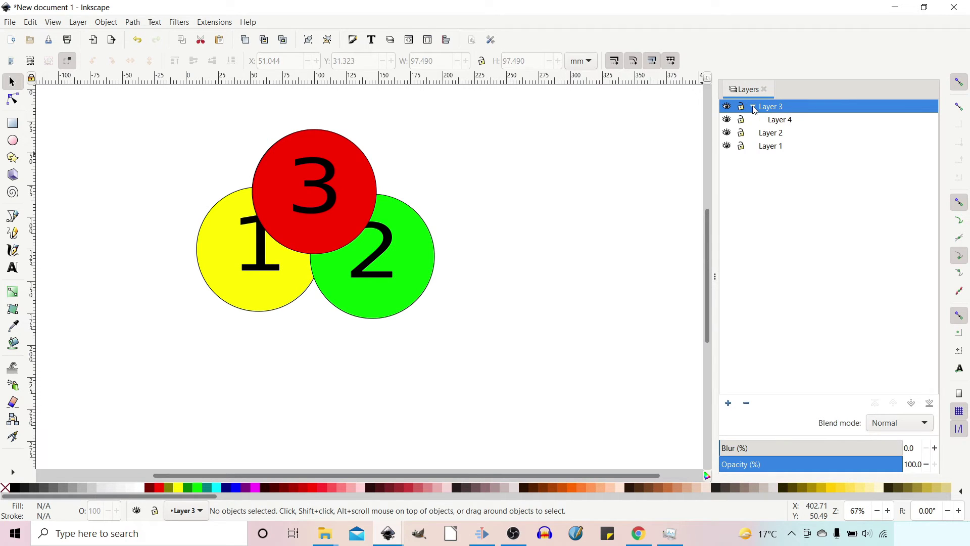
{"action": "left_click", "coordinate": [344, 193]}
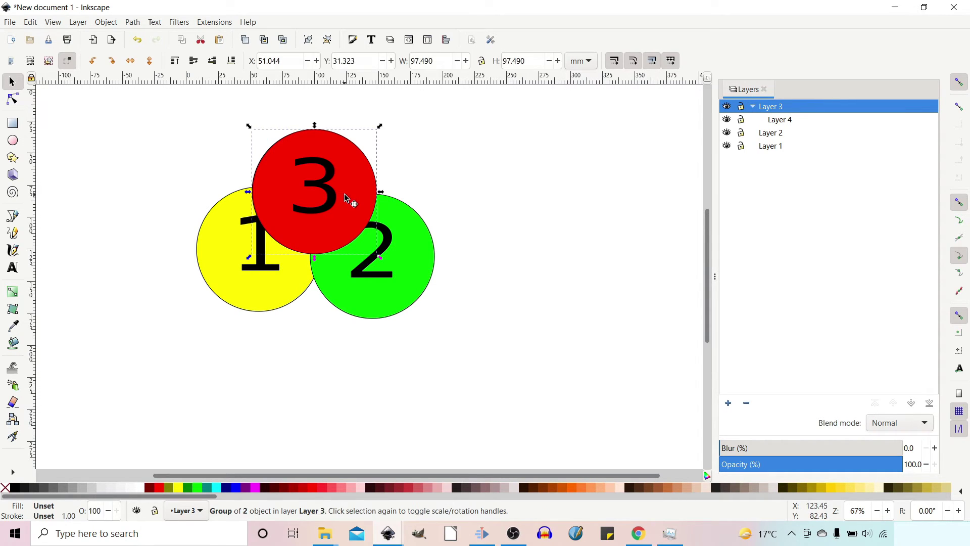
{"action": "right_click", "coordinate": [344, 193]}
{"action": "left_click", "coordinate": [377, 231]}
{"action": "left_click", "coordinate": [783, 120]}
{"action": "right_click", "coordinate": [537, 227]}
{"action": "left_click", "coordinate": [574, 296]}
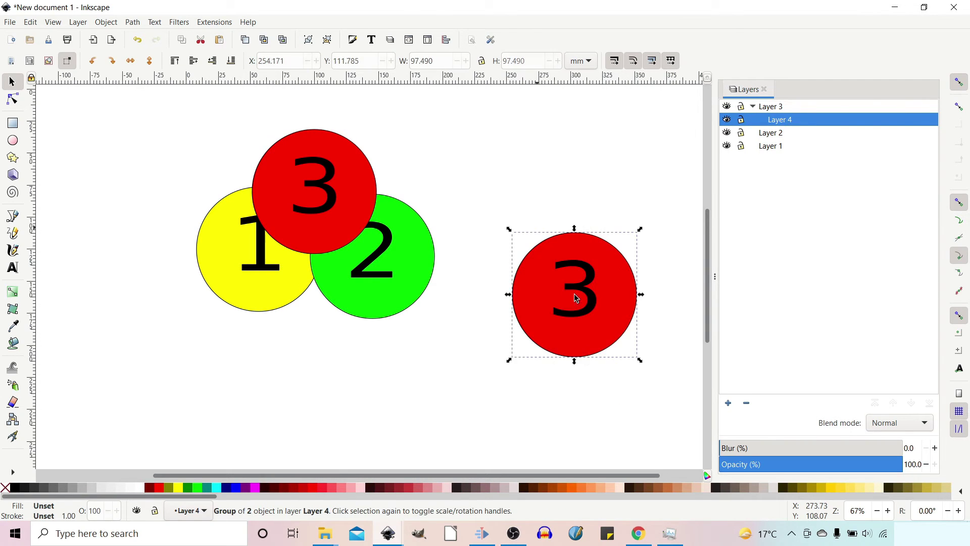
Change the pasted group's number from 3 to 4.
{"action": "left_click", "coordinate": [13, 99]}
{"action": "left_click", "coordinate": [589, 299]}
{"action": "left_click", "coordinate": [12, 268]}
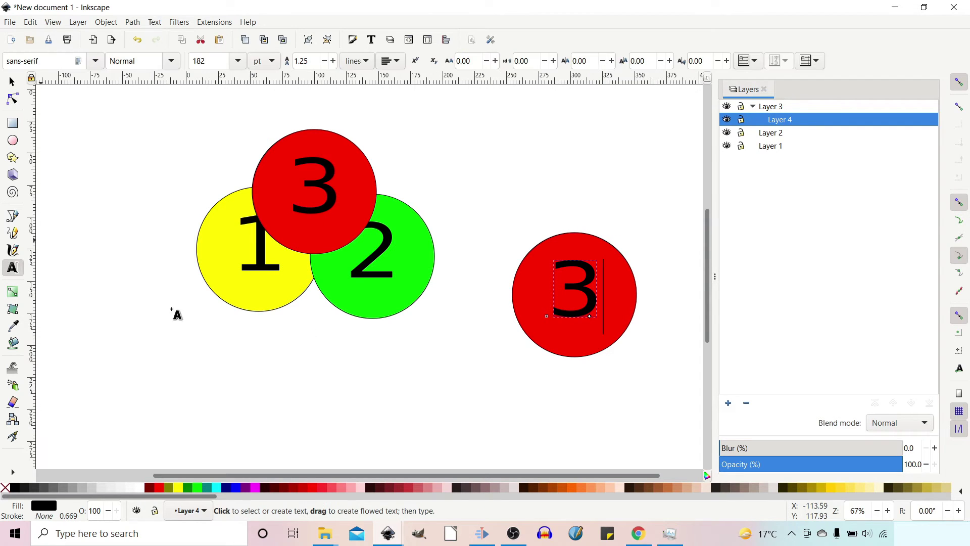
{"action": "left_click_drag", "start_coordinate": [605, 291], "coordinate": [552, 294]}
{"action": "type", "text": "4"}
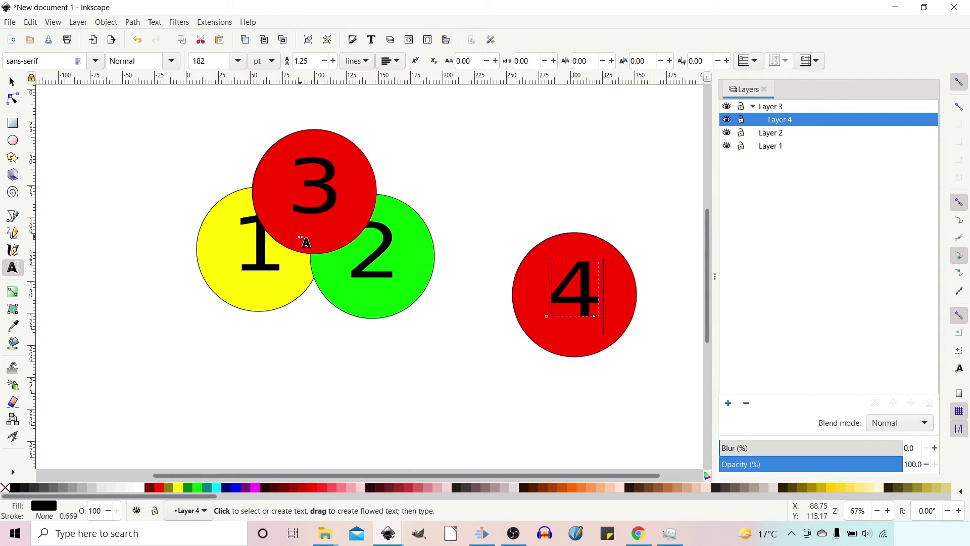
{"action": "key", "text": "Escape"}
{"action": "key", "text": "s"}
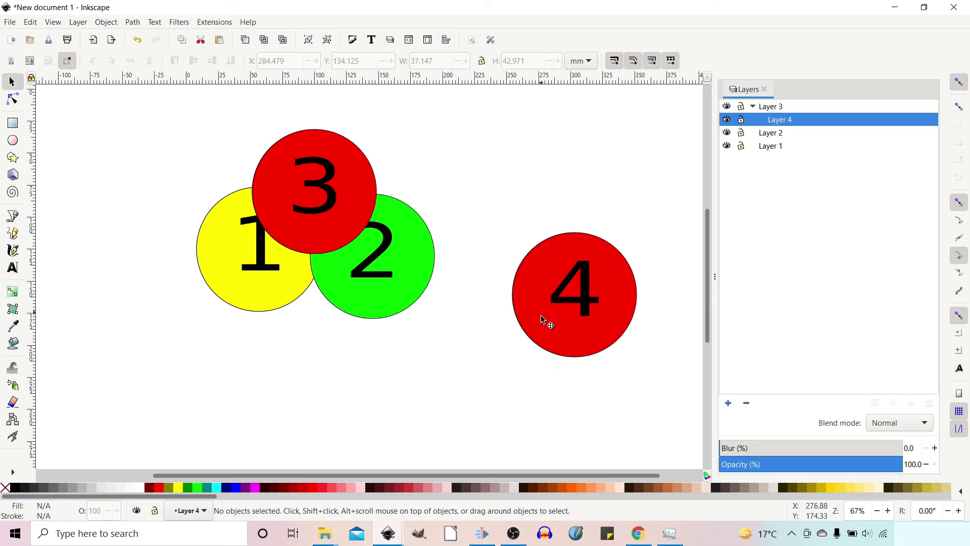
Fill the circle behind the 4 with cyan (Aqua).
{"action": "left_click", "coordinate": [541, 342]}
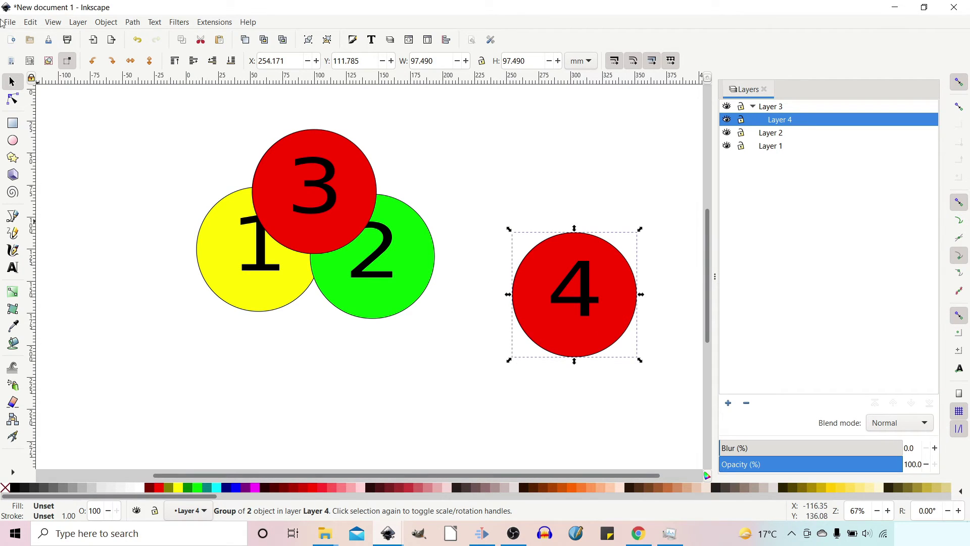
{"action": "left_click", "coordinate": [13, 99]}
{"action": "left_click", "coordinate": [557, 335]}
{"action": "left_click", "coordinate": [551, 400]}
{"action": "left_click", "coordinate": [556, 354]}
{"action": "left_click", "coordinate": [216, 487]}
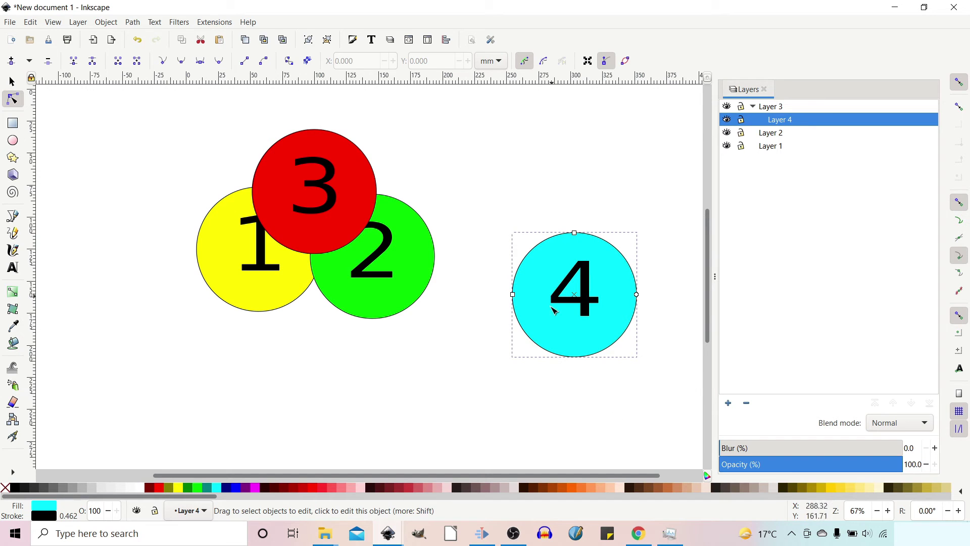
Regroup the cyan circle with its 4, shrink it, and move it onto the red circle's top right.
{"action": "left_click", "coordinate": [12, 82]}
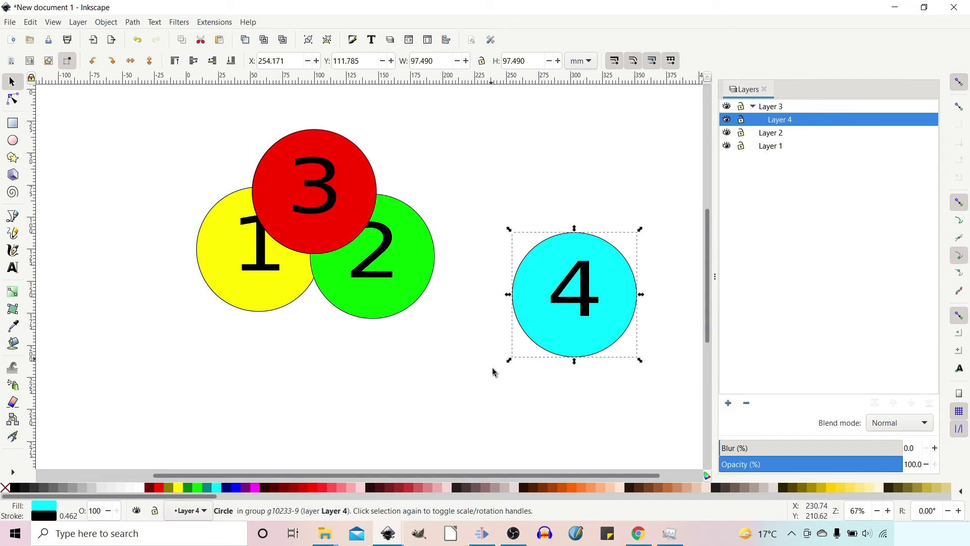
{"action": "mouse_move", "coordinate": [510, 365]}
{"action": "left_mouse_down"}
{"action": "mouse_move", "coordinate": [514, 338]}
{"action": "mouse_move", "coordinate": [512, 359]}
{"action": "left_mouse_up"}
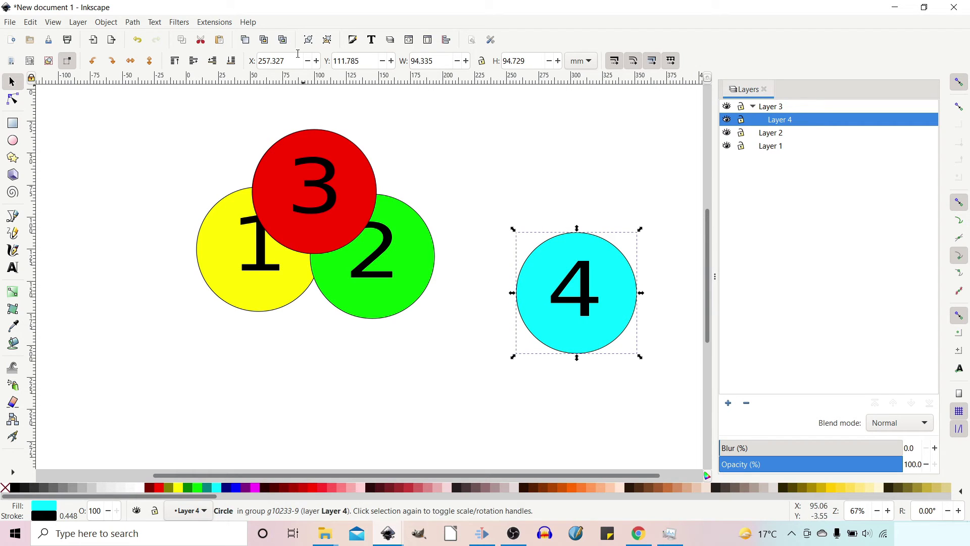
{"action": "left_click", "coordinate": [327, 40]}
{"action": "left_click_drag", "start_coordinate": [508, 223], "coordinate": [632, 396]}
{"action": "key", "text": "ctrl+g"}
{"action": "left_click", "coordinate": [499, 200]}
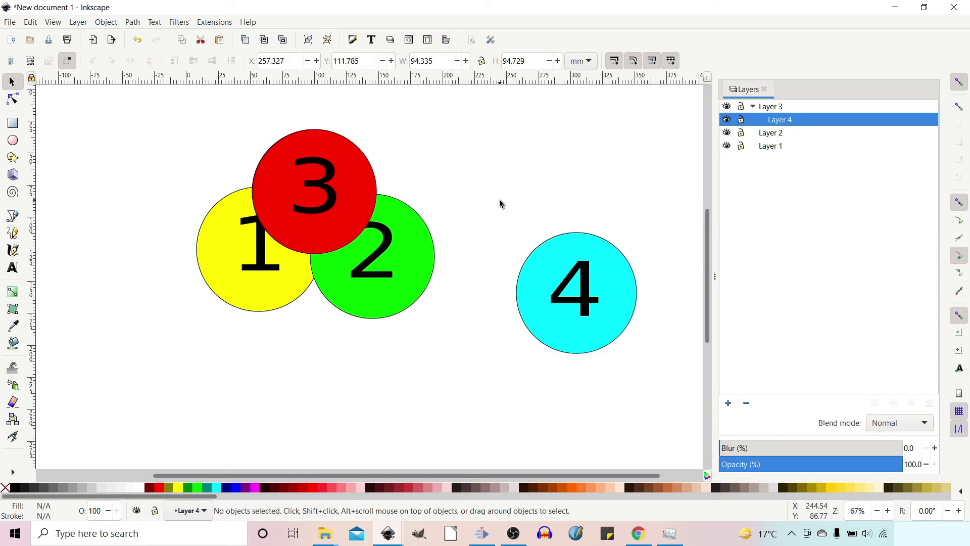
{"action": "left_click", "coordinate": [563, 303]}
{"action": "left_click_drag", "start_coordinate": [513, 358], "coordinate": [546, 314]}
{"action": "left_click_drag", "start_coordinate": [609, 242], "coordinate": [399, 126]}
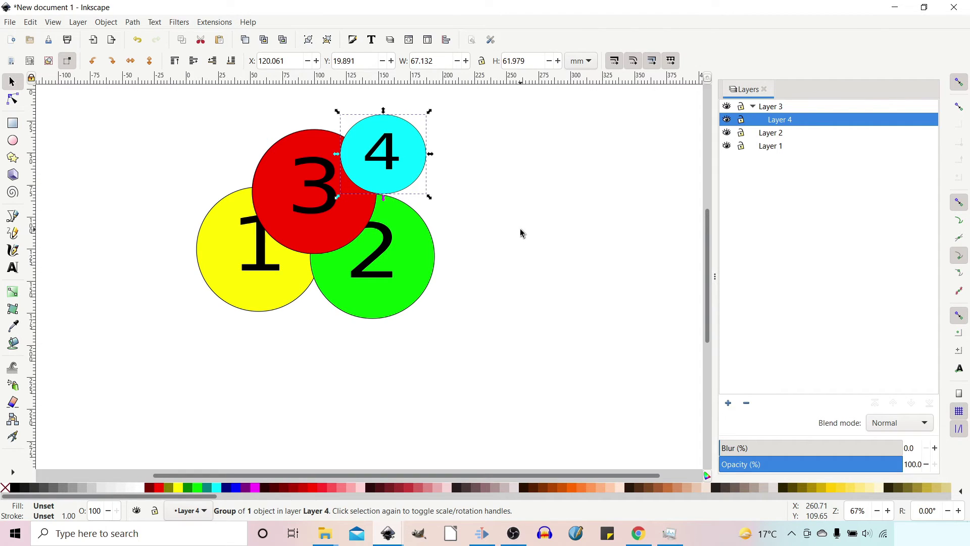
{"action": "left_click", "coordinate": [726, 106]}
{"action": "left_click", "coordinate": [726, 106]}
{"action": "left_click", "coordinate": [726, 106]}
{"action": "left_click", "coordinate": [726, 107]}
{"action": "left_click", "coordinate": [727, 120]}
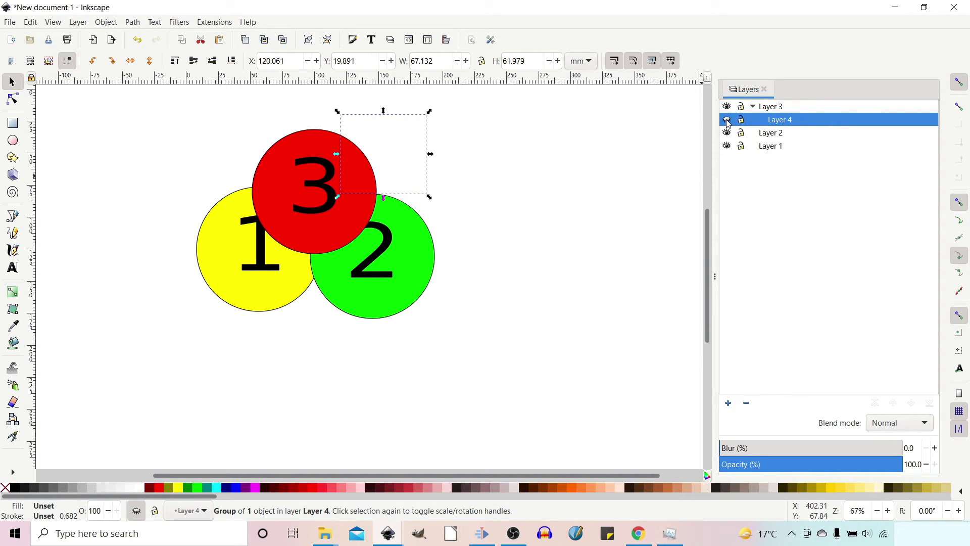
{"action": "left_click", "coordinate": [726, 121]}
{"action": "left_click", "coordinate": [726, 121]}
{"action": "left_click", "coordinate": [726, 120]}
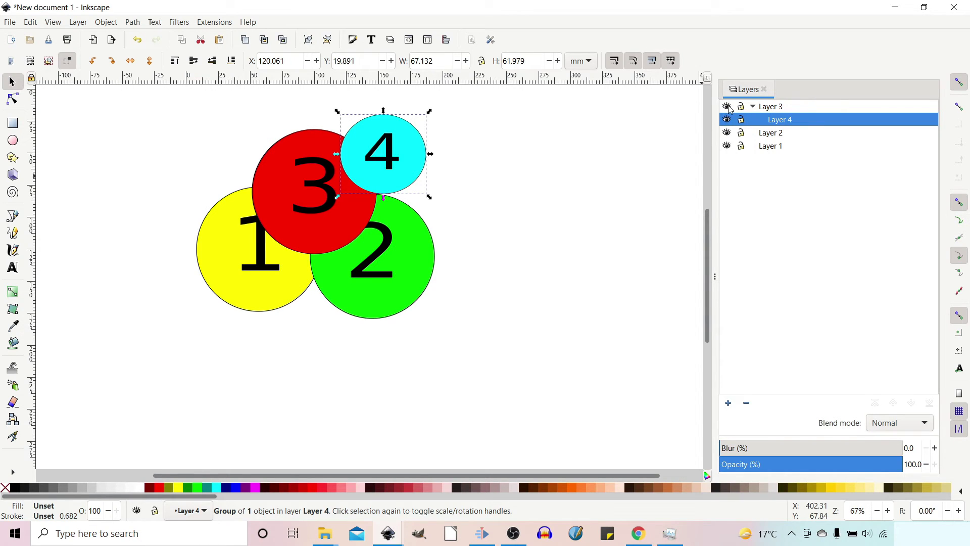
{"action": "left_click", "coordinate": [726, 107]}
{"action": "left_click", "coordinate": [727, 106]}
{"action": "left_click", "coordinate": [726, 107]}
{"action": "left_click", "coordinate": [727, 107]}
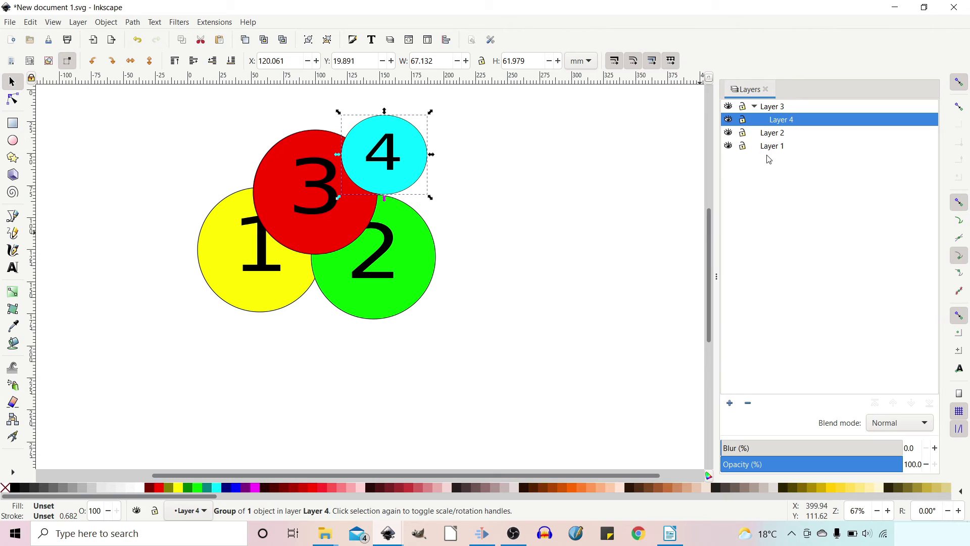
{"action": "left_click", "coordinate": [742, 147]}
{"action": "left_click", "coordinate": [728, 133]}
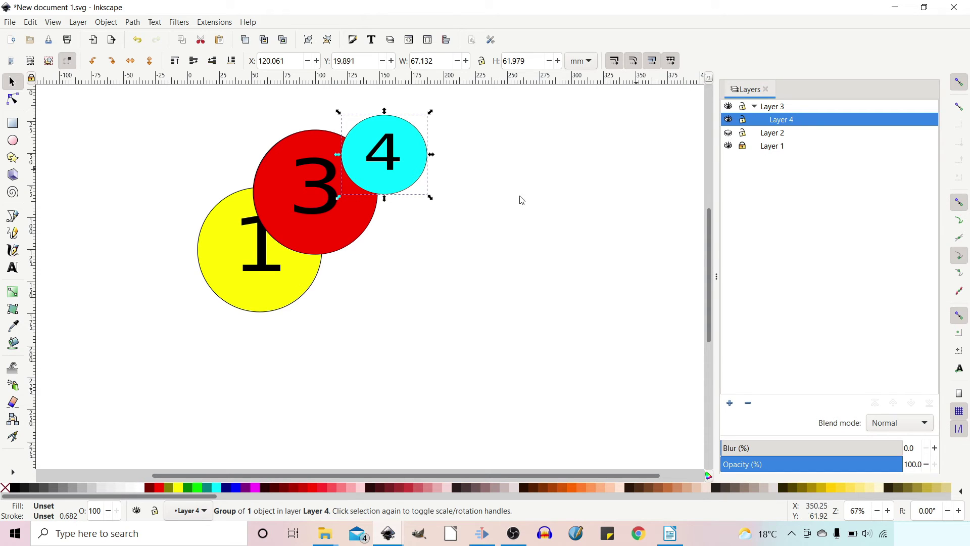
{"action": "left_click", "coordinate": [30, 62]}
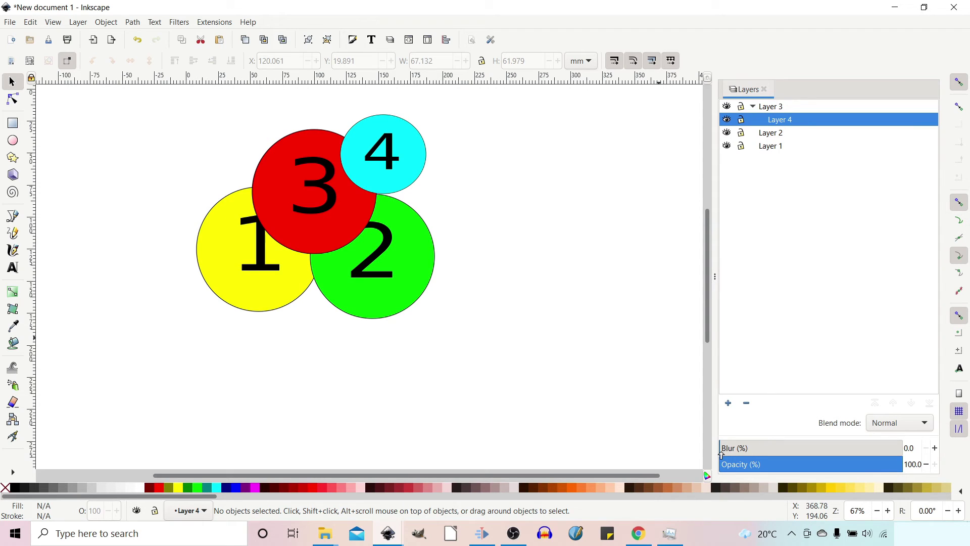
Set Layer 3's blur to about 28.3% so the red 3 and cyan 4 circles soften.
{"action": "mouse_move", "coordinate": [725, 447]}
{"action": "left_mouse_down"}
{"action": "mouse_move", "coordinate": [794, 448]}
{"action": "mouse_move", "coordinate": [717, 447]}
{"action": "left_mouse_up"}
{"action": "left_click", "coordinate": [770, 107]}
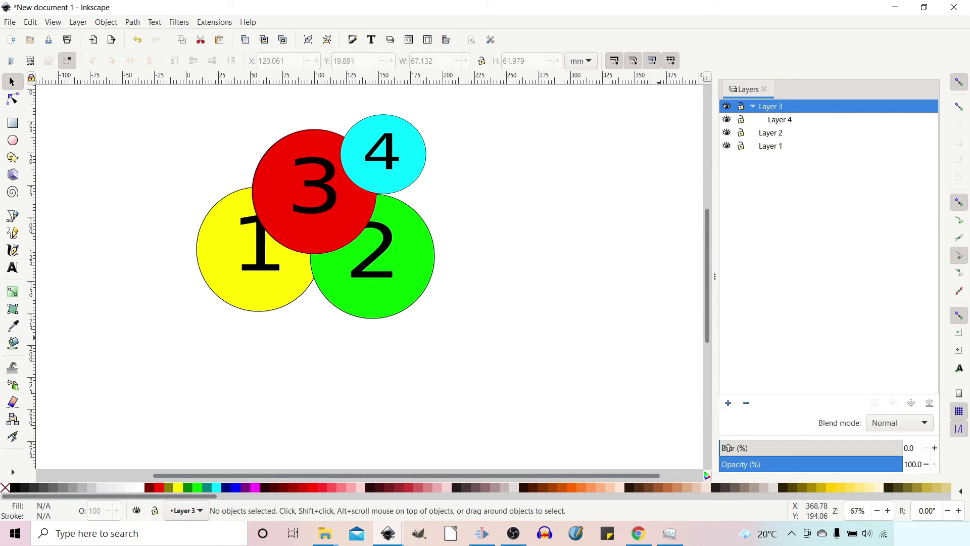
{"action": "left_click_drag", "start_coordinate": [728, 448], "coordinate": [771, 449]}
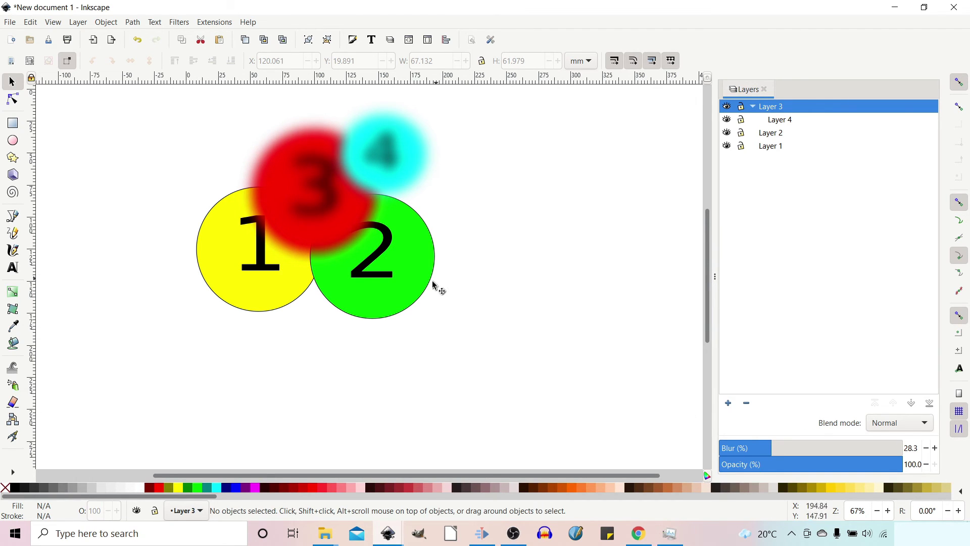
{"action": "left_click", "coordinate": [406, 291]}
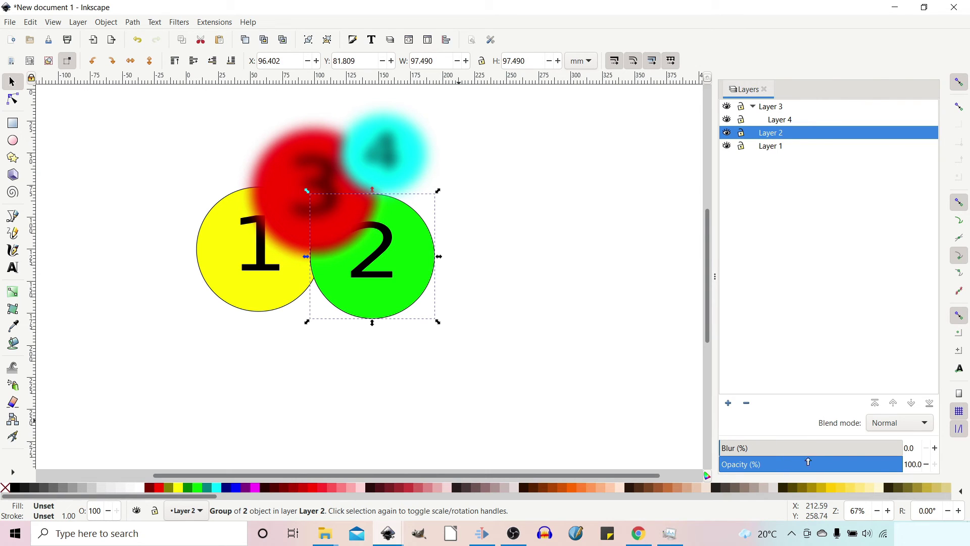
Lower Layer 2's opacity to 31.3%, leaving the blend mode on Normal.
{"action": "left_click_drag", "start_coordinate": [851, 462], "coordinate": [778, 465]}
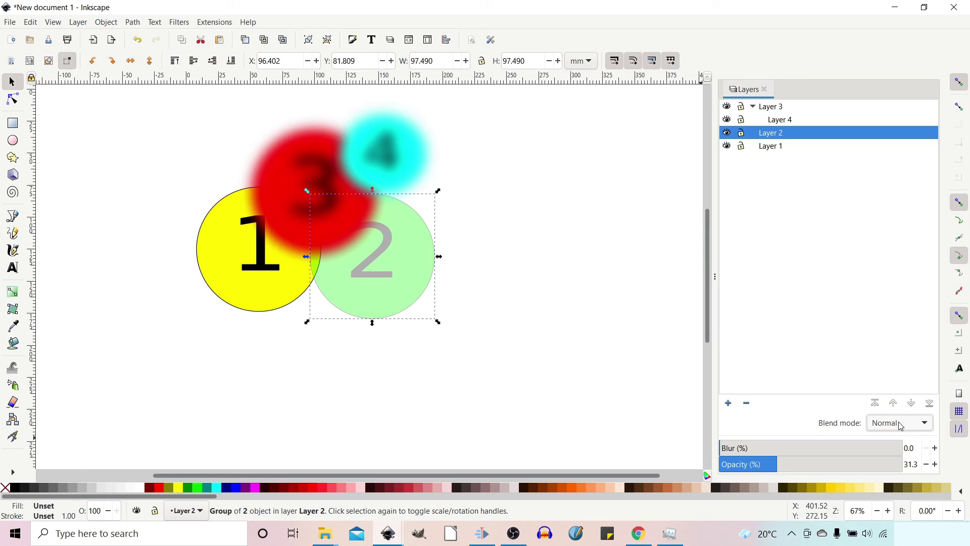
{"action": "left_click", "coordinate": [925, 425]}
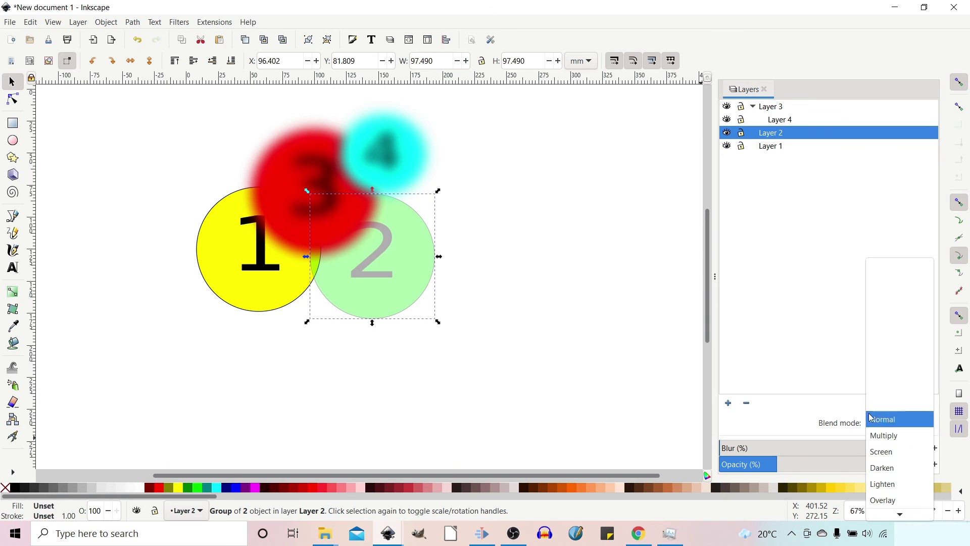
{"action": "left_click", "coordinate": [852, 429]}
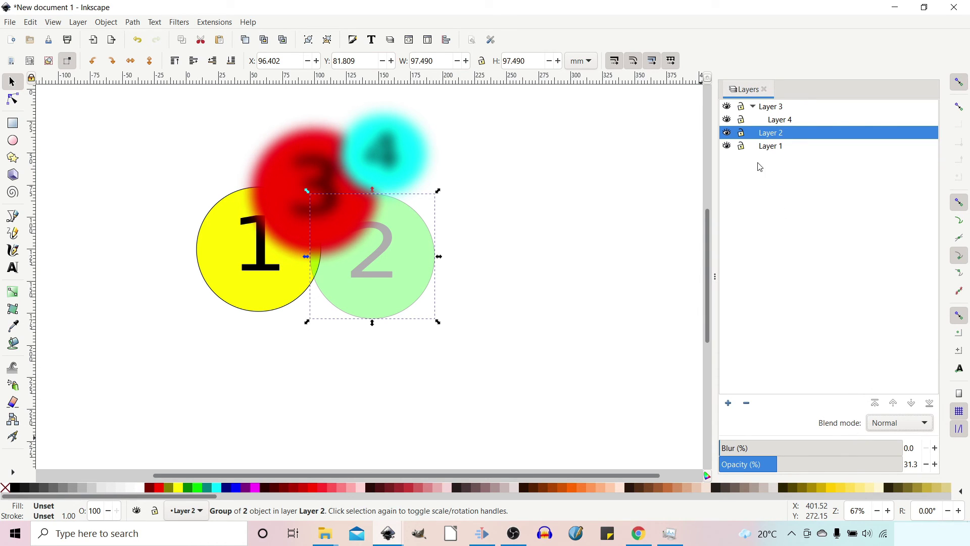
{"action": "left_click", "coordinate": [728, 403]}
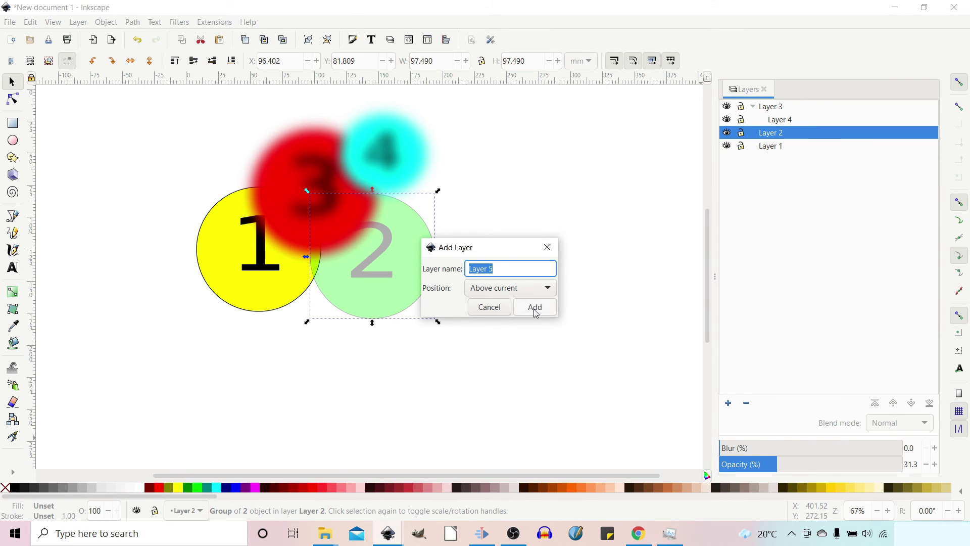
{"action": "left_click", "coordinate": [535, 307]}
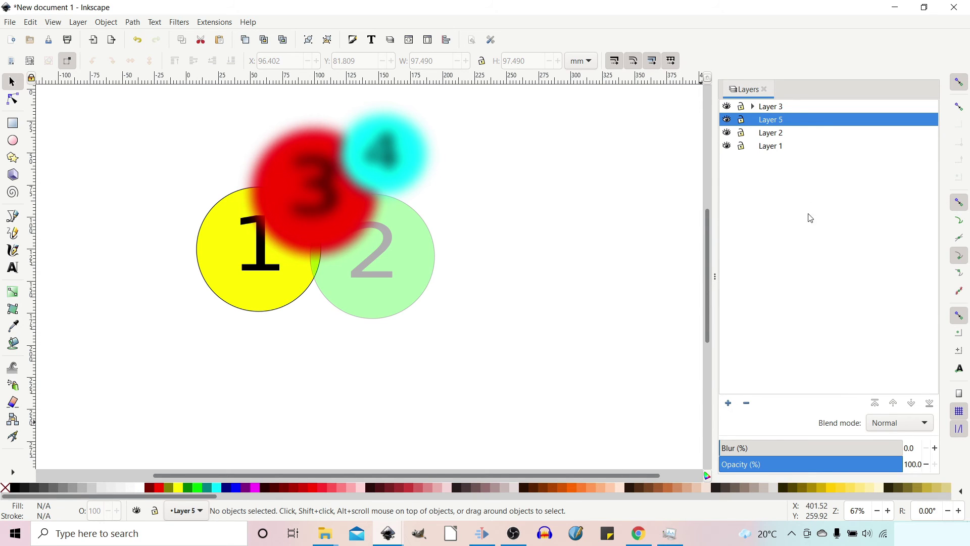
{"action": "left_click", "coordinate": [780, 150]}
{"action": "left_click", "coordinate": [775, 123]}
{"action": "left_click", "coordinate": [746, 404]}
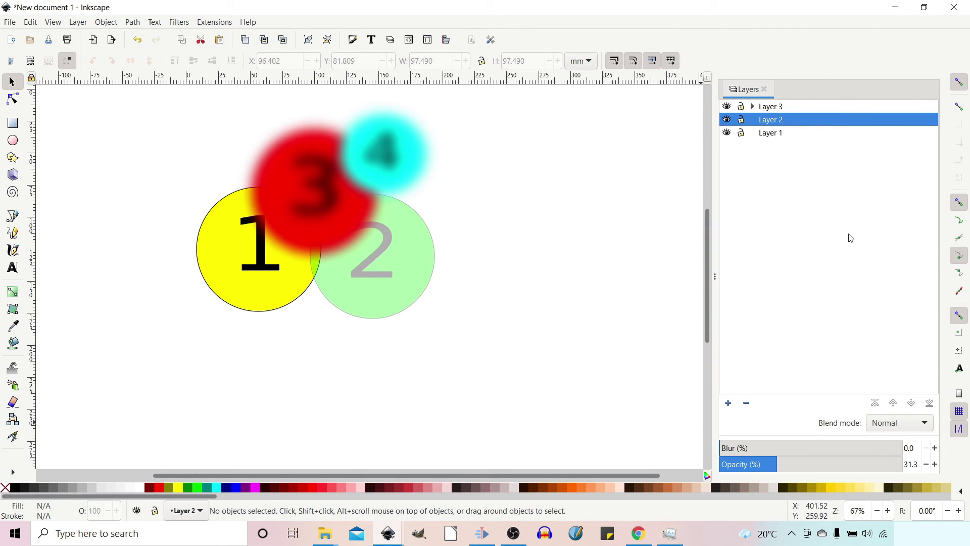
Undo the 28.3% blur and 31.3% opacity changes with Ctrl+Z.
{"action": "key", "text": "ctrl+z"}
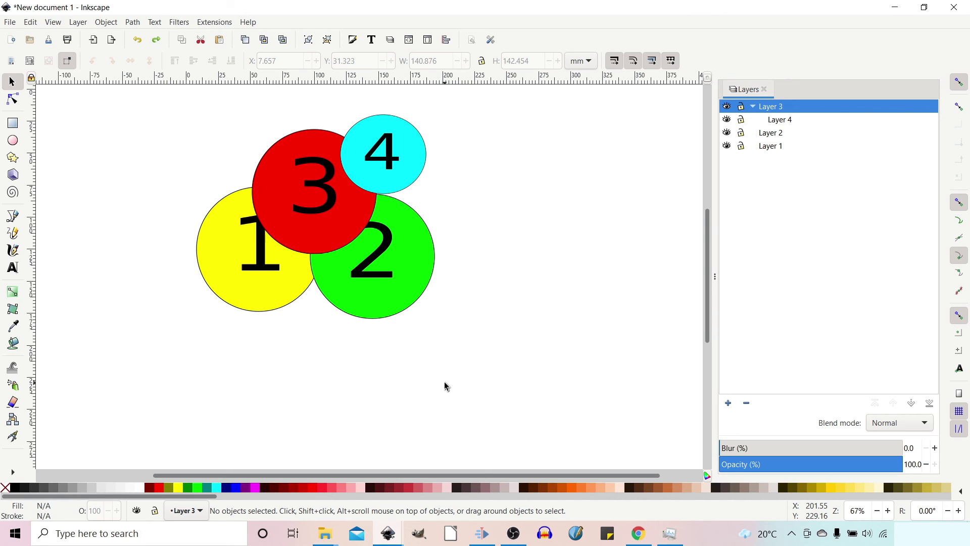
Group the yellow 1 and red 3 circles together.
{"action": "left_click", "coordinate": [269, 287]}
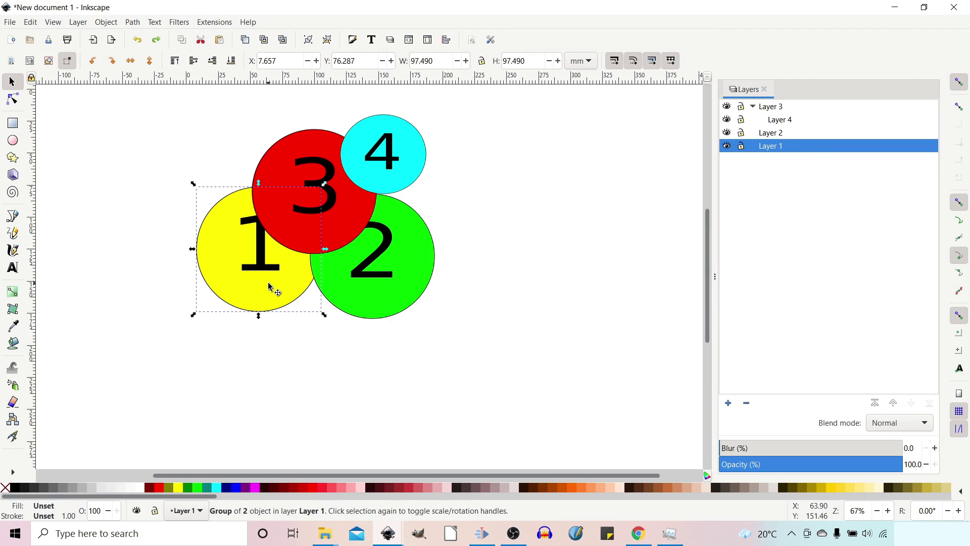
{"action": "left_click", "coordinate": [328, 215], "text": "shift"}
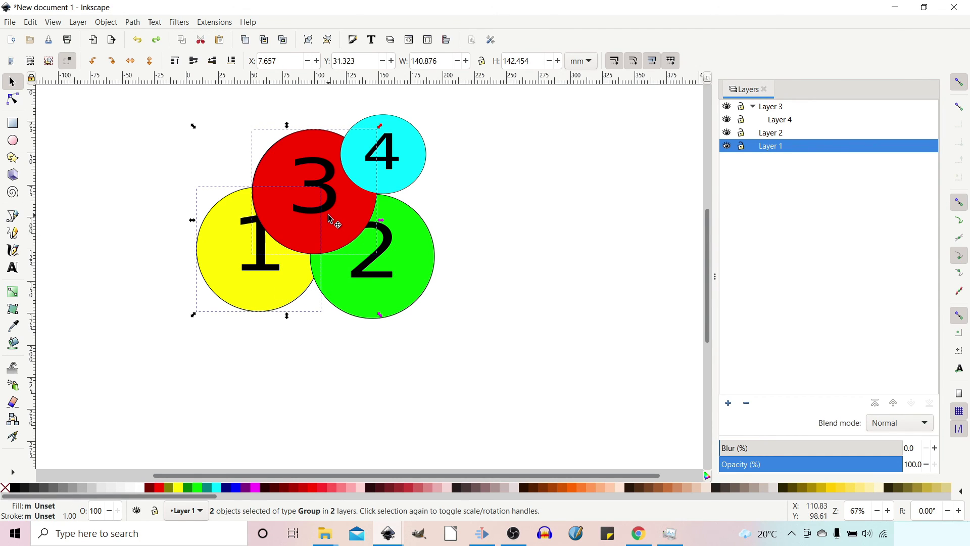
{"action": "left_click", "coordinate": [310, 40]}
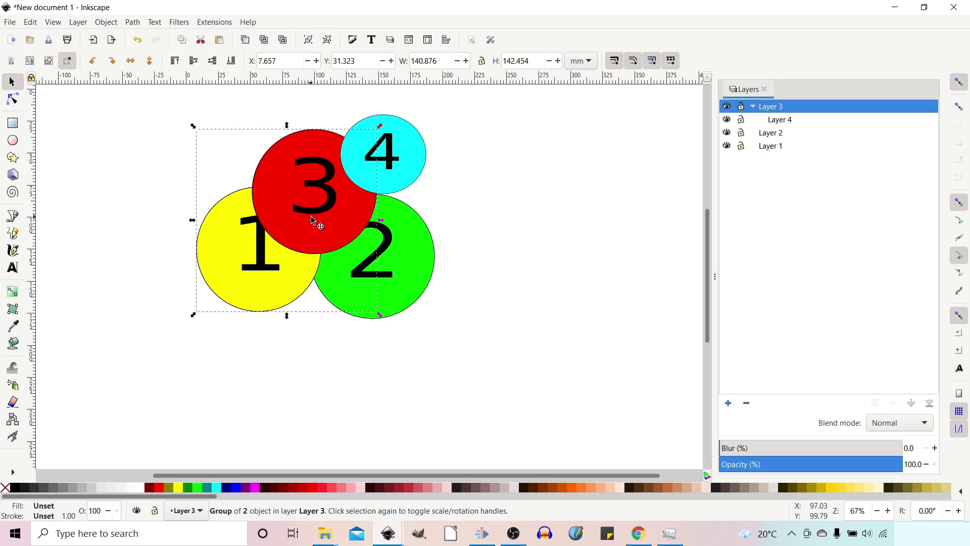
Hide and re-show Layers 3 and 1 to check their contents, and open the Objects panel.
{"action": "left_click", "coordinate": [727, 107]}
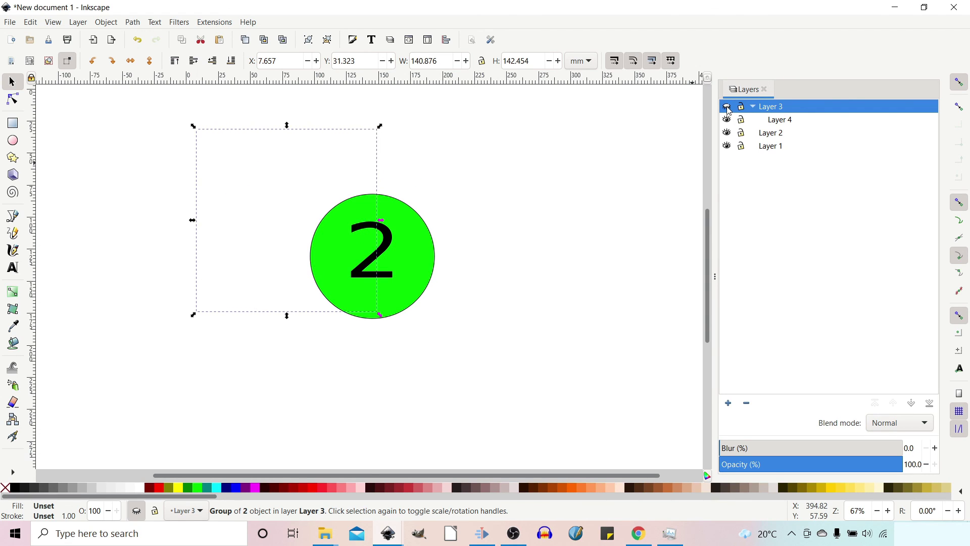
{"action": "left_click", "coordinate": [727, 107]}
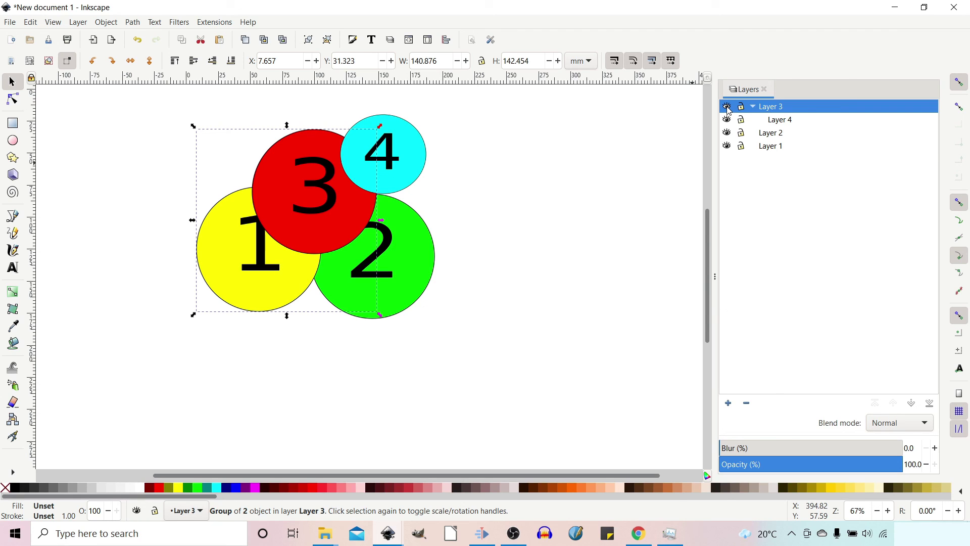
{"action": "left_click", "coordinate": [726, 146]}
{"action": "left_click", "coordinate": [727, 146]}
{"action": "left_click", "coordinate": [748, 132]}
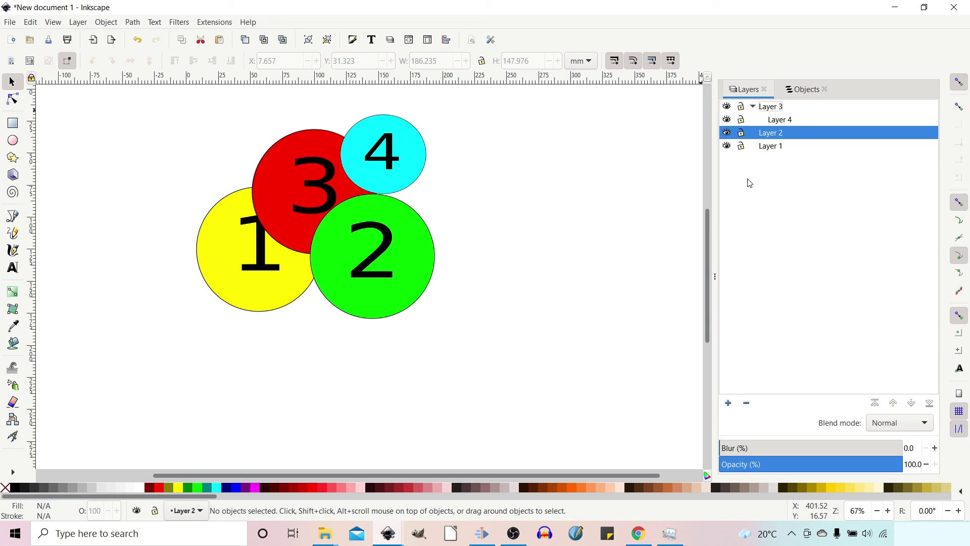
Show the Objects tree listing Layer 2's nested groups g7279, g12649 and g10233.
{"action": "left_click", "coordinate": [804, 90]}
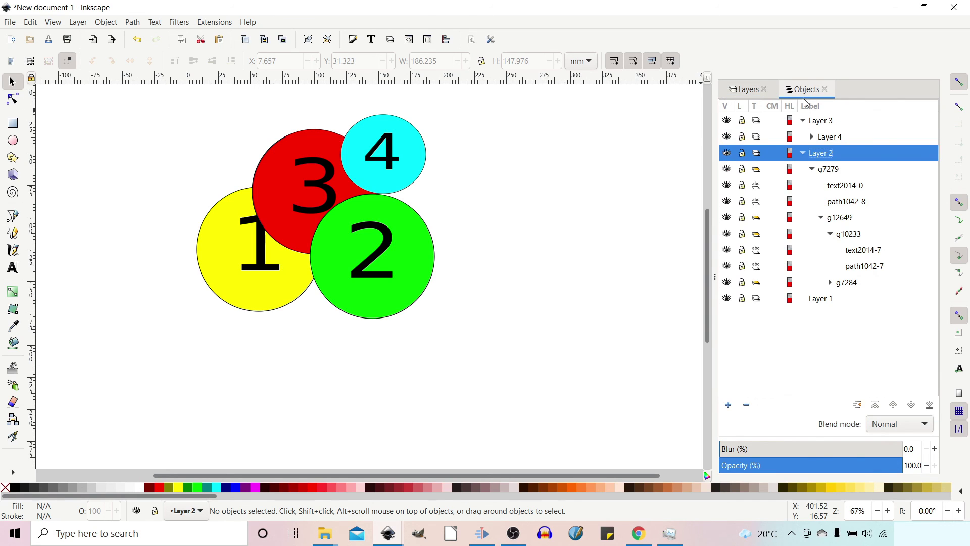